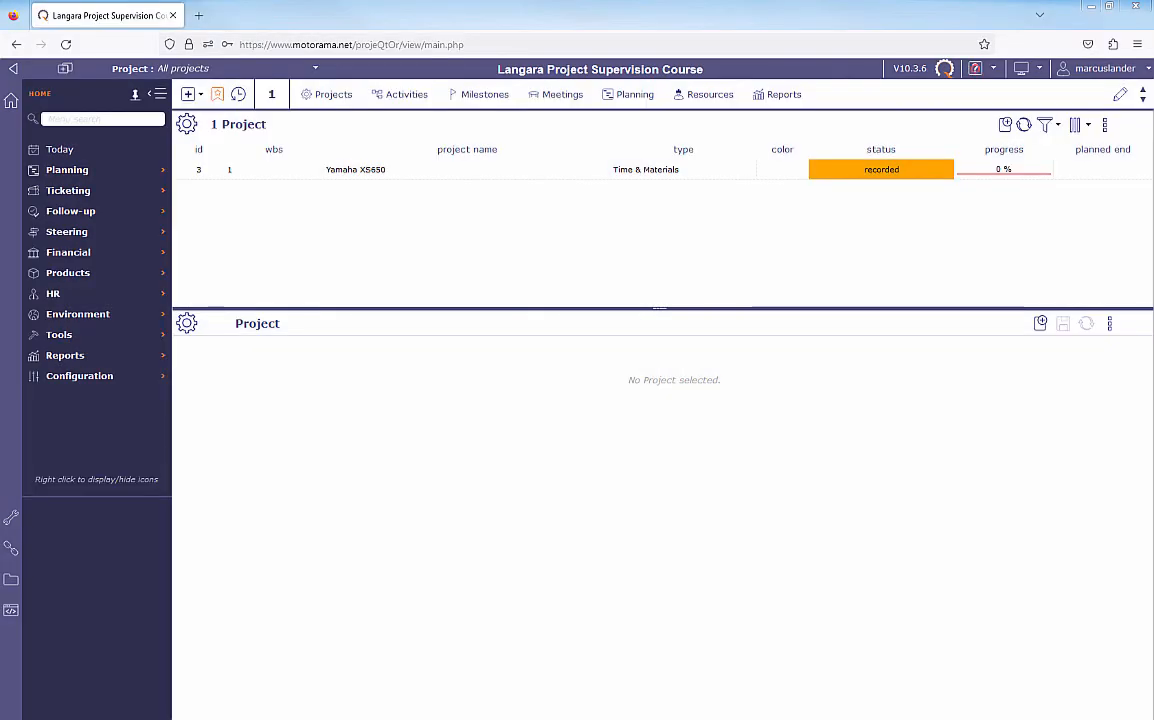
- Review the motorcycle restoration tasks and their durations in the Notepad task list, and move the list out of view
left_click_drag(0, 160, 426, 48)
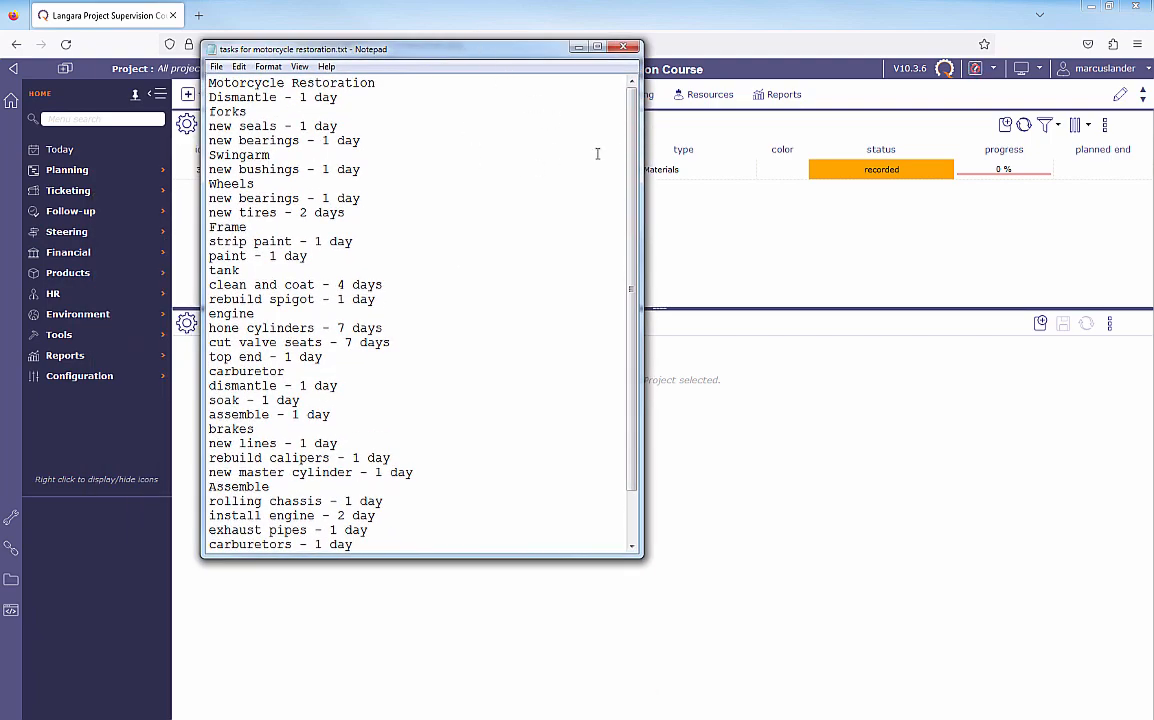
mouse_move(630, 145)
left_mouse_down()
mouse_move(630, 193)
mouse_move(630, 135)
left_mouse_up()
left_click_drag(470, 46, 437, 38)
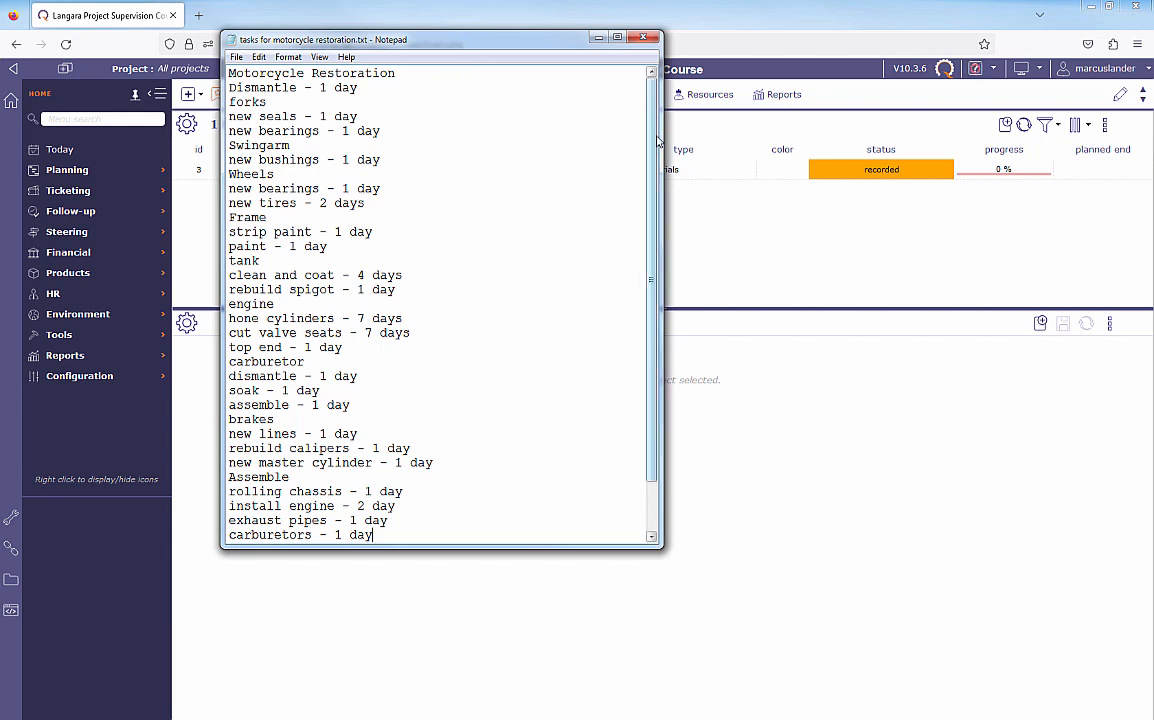
left_click_drag(654, 136, 645, 108)
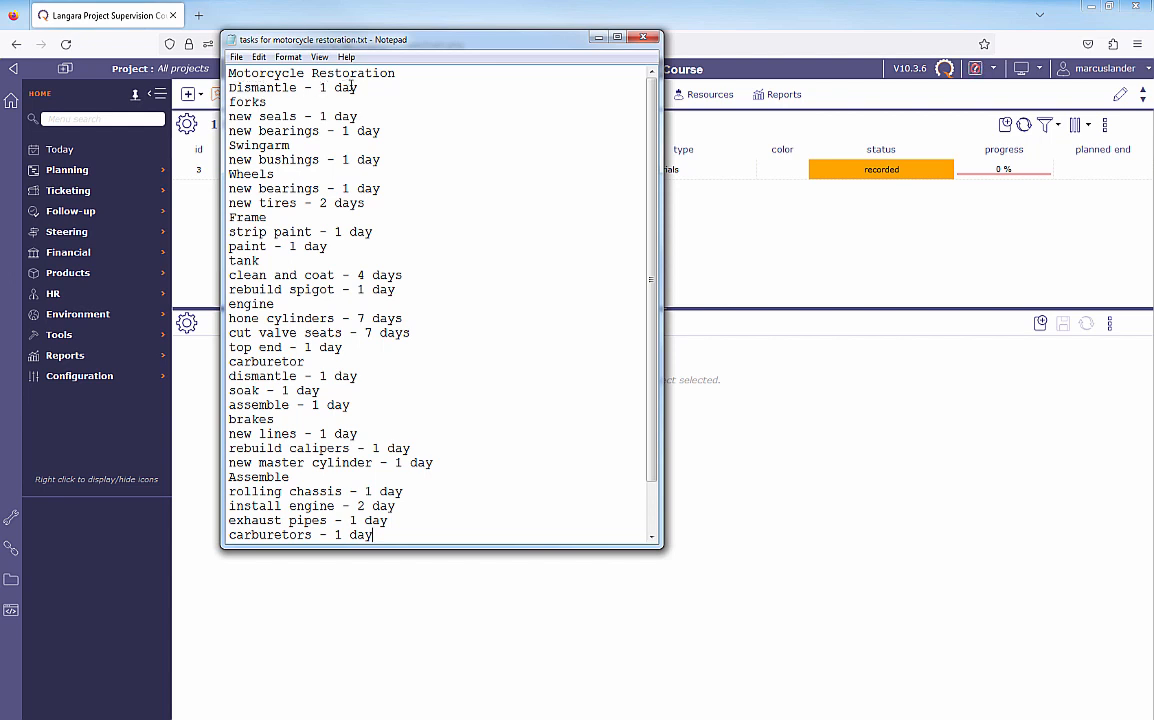
left_click(247, 130)
left_click(244, 145)
left_click(254, 217)
left_click(247, 303)
left_click_drag(407, 40, 0, 68)
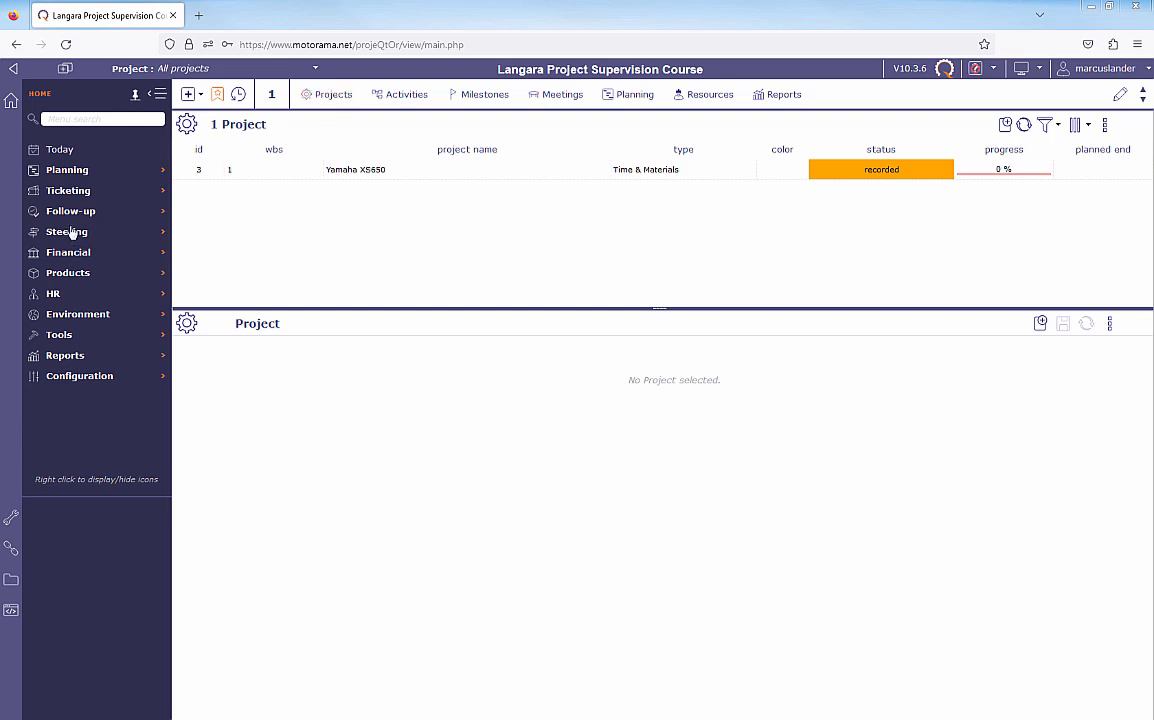
- Look over the Today overview and the display layout options, and open the Yamaha XS650 project from the project list
left_click(60, 150)
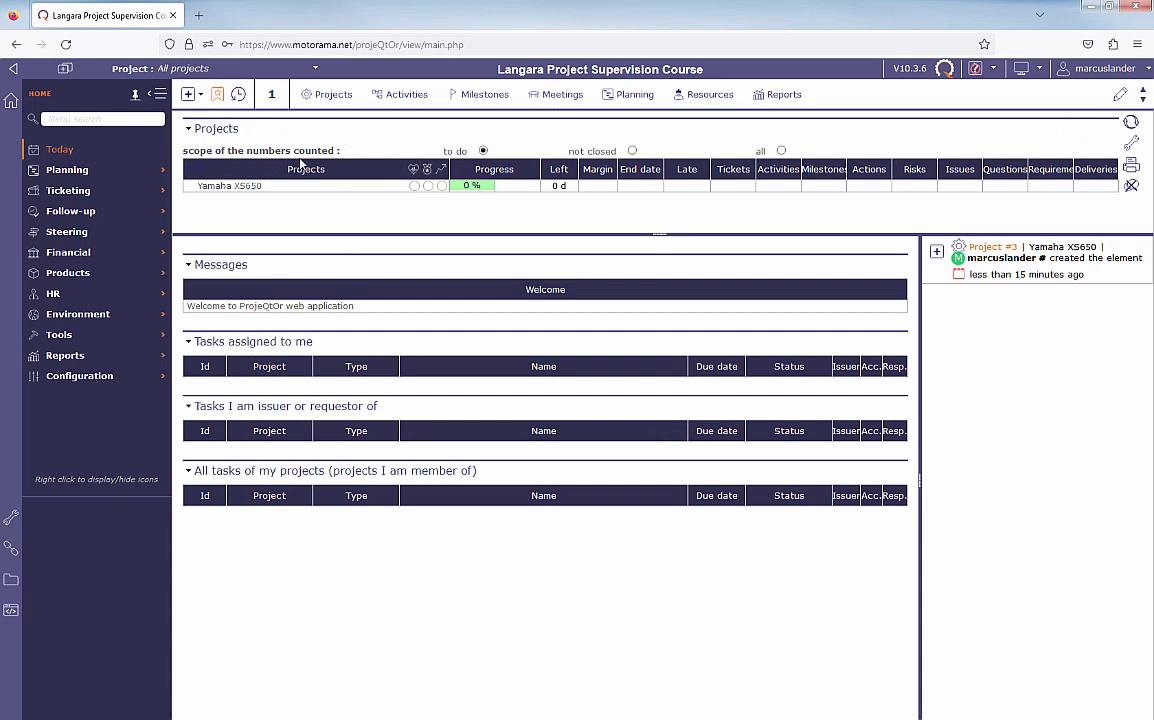
left_click(326, 97)
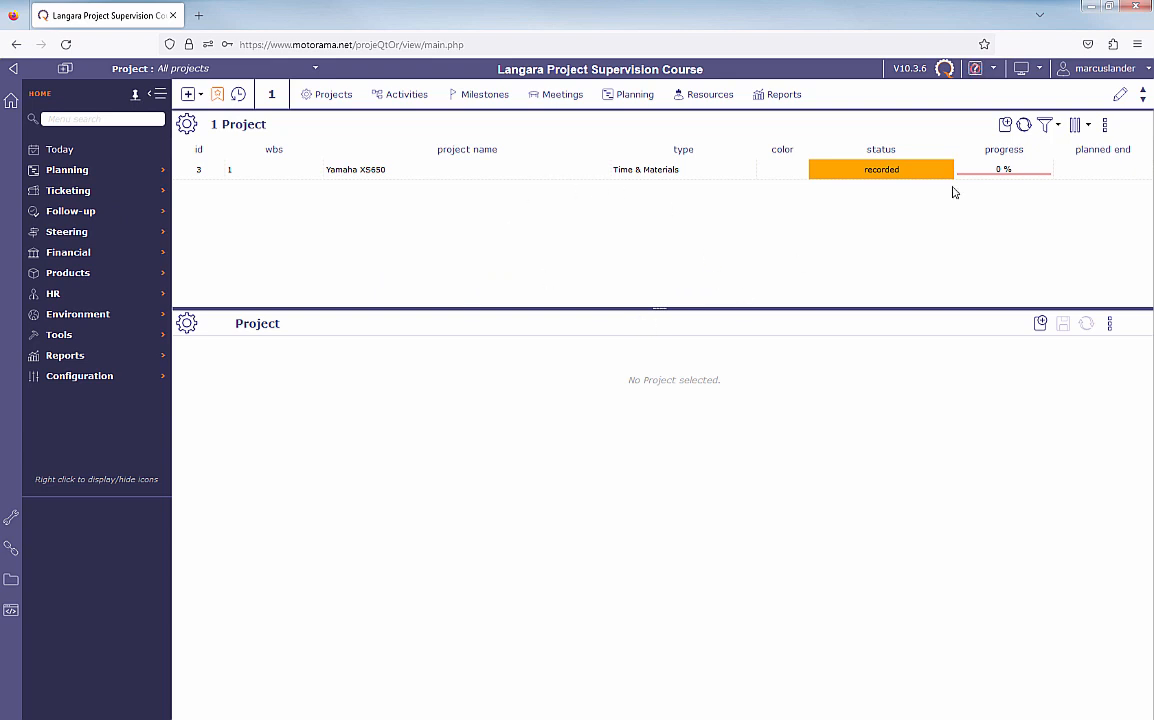
left_click(1039, 68)
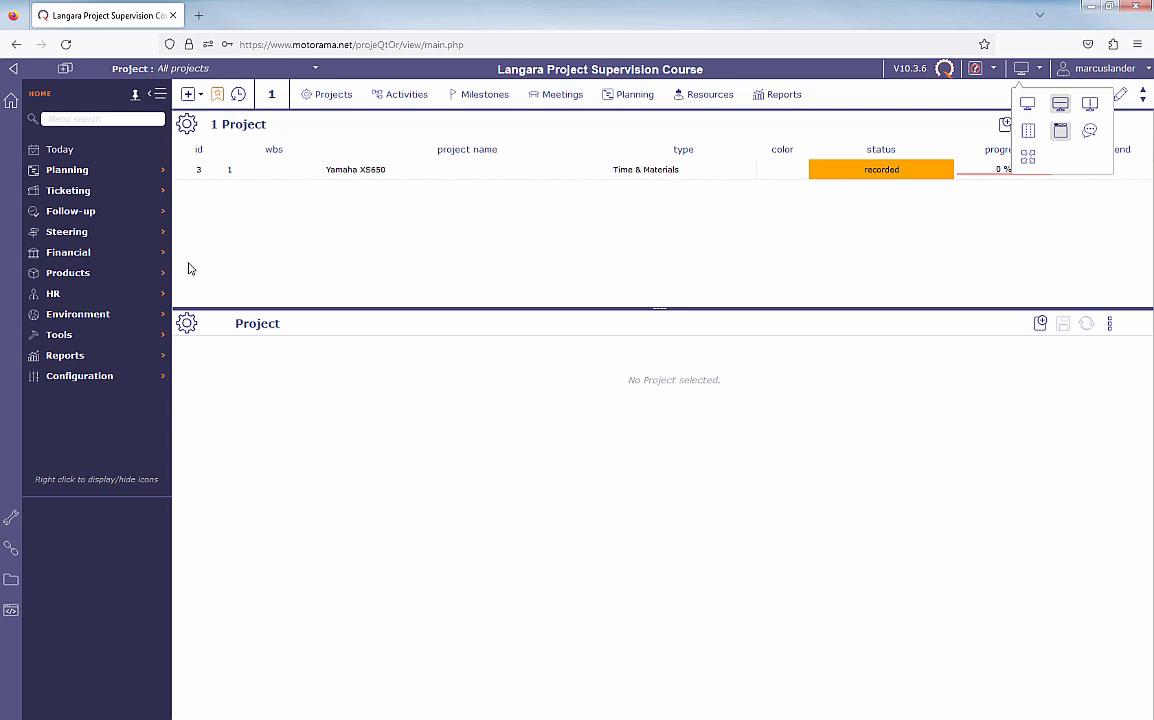
left_click(343, 178)
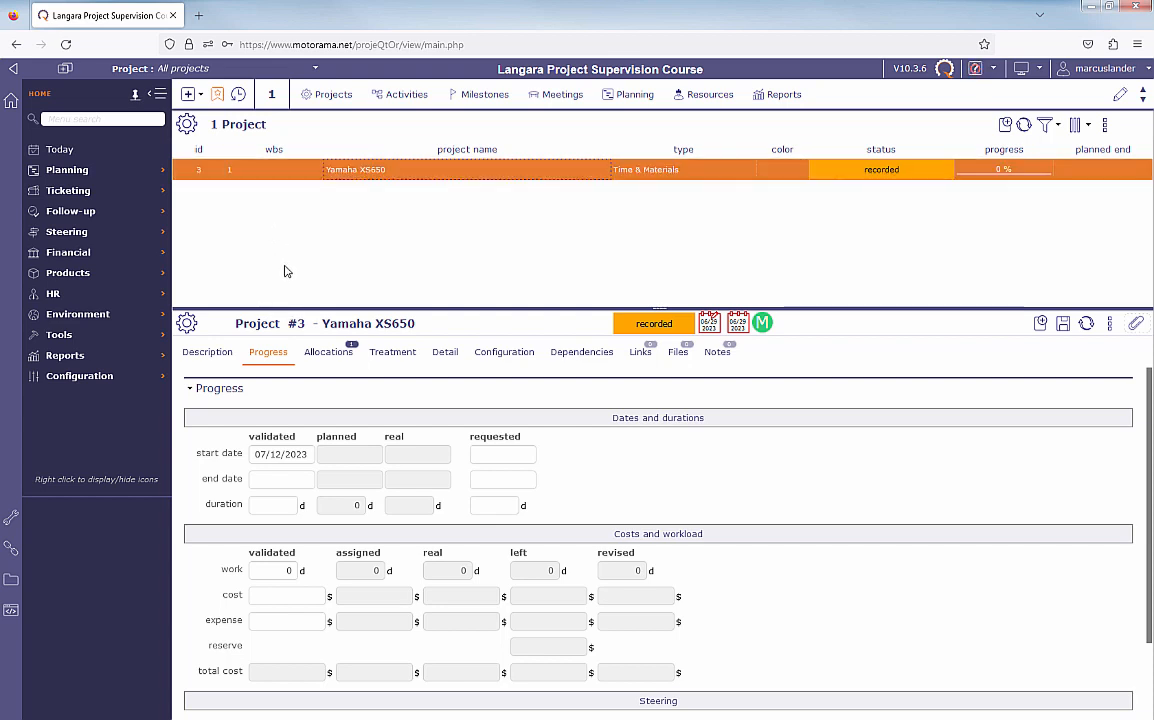
- Restrict the workspace to the Yamaha XS650 project and open its list of activities
left_click(315, 69)
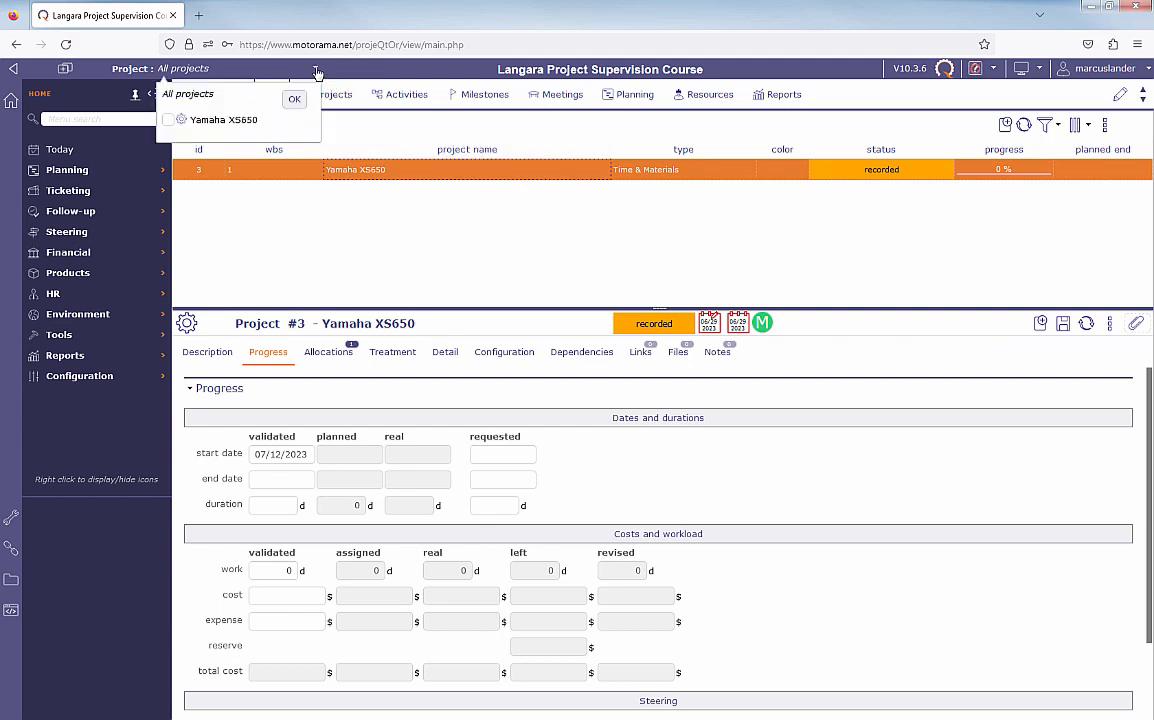
left_click(210, 120)
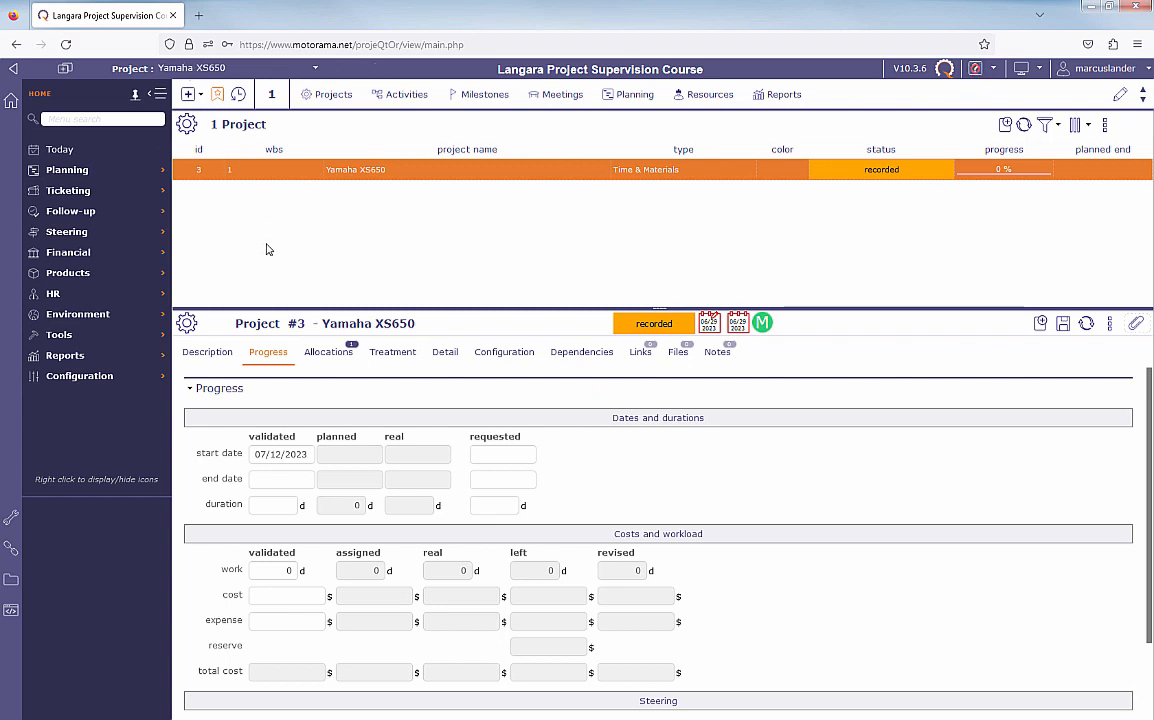
left_click(70, 172)
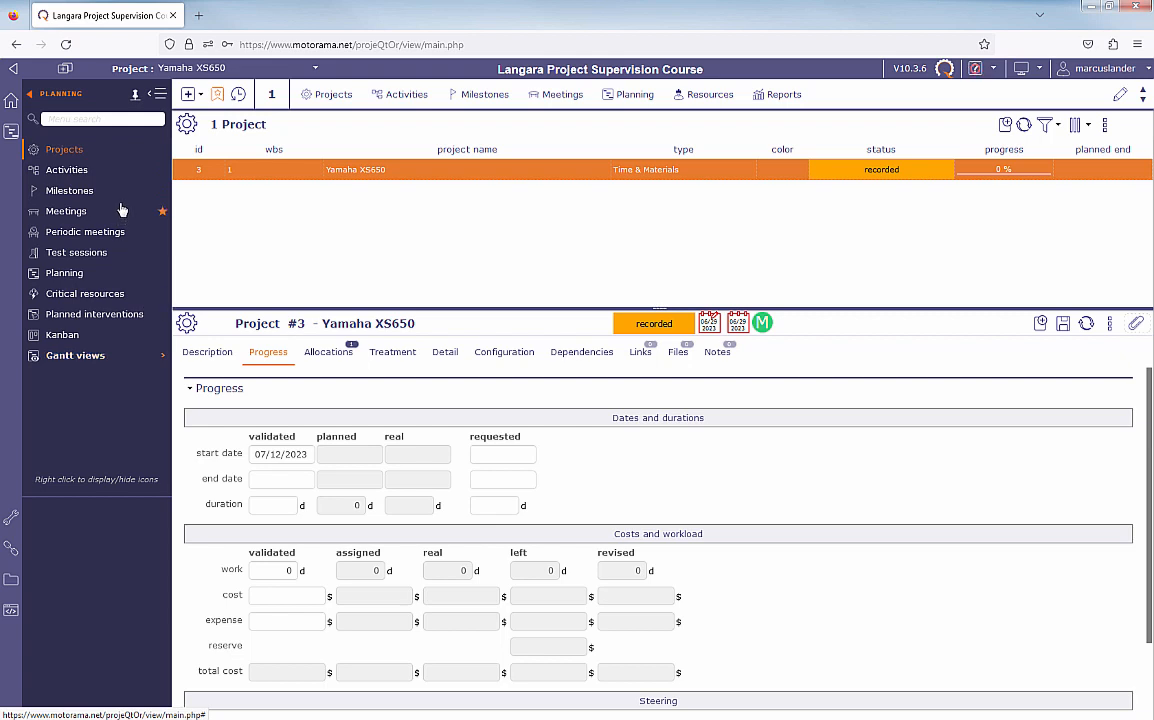
left_click(63, 172)
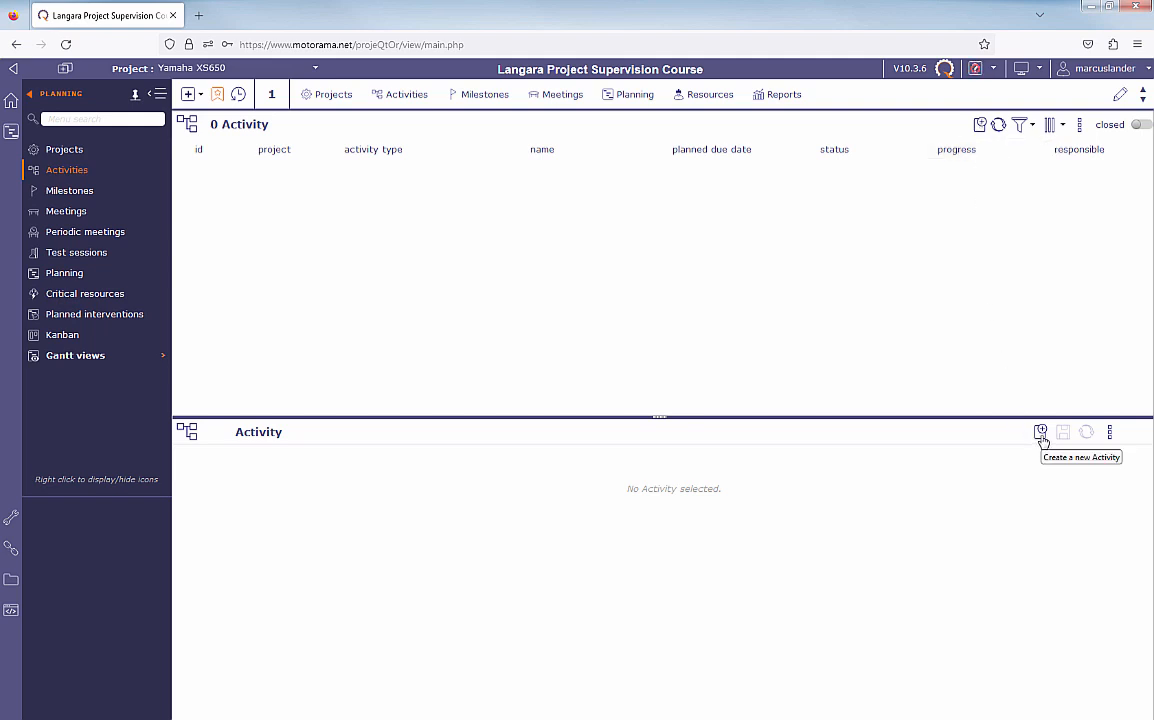
- Start a new Task activity in the Yamaha XS650 project and name it Dismantle Motorcycle
left_click(980, 125)
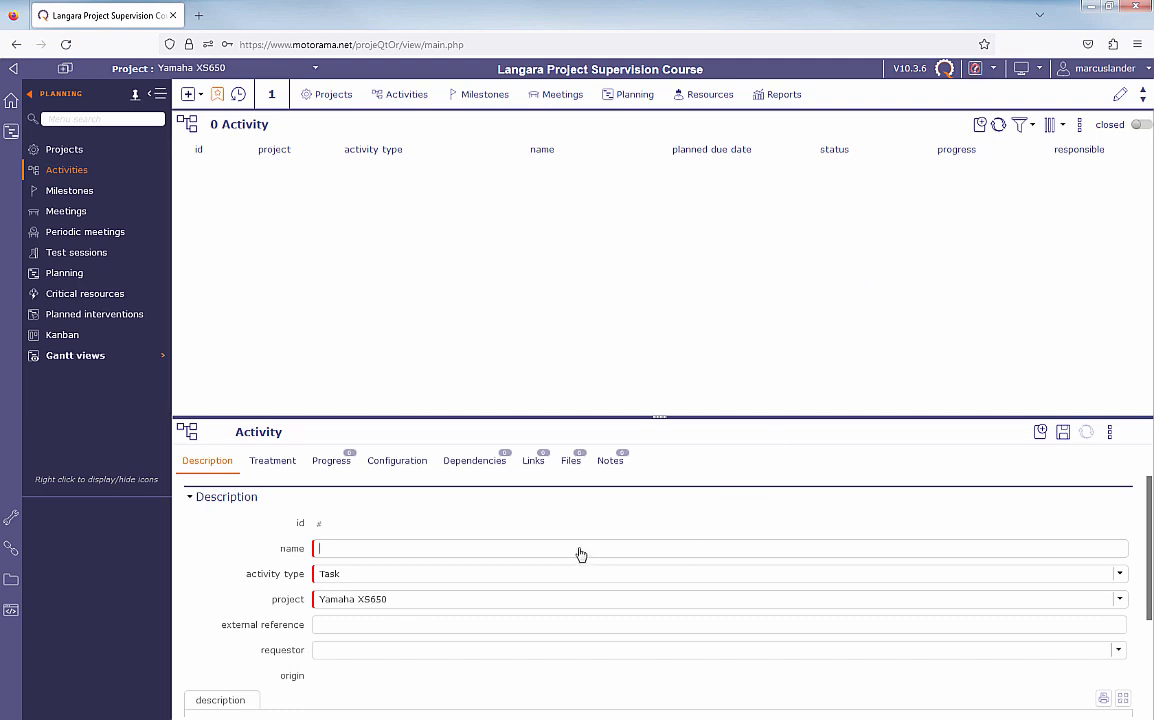
type("Dismantle")
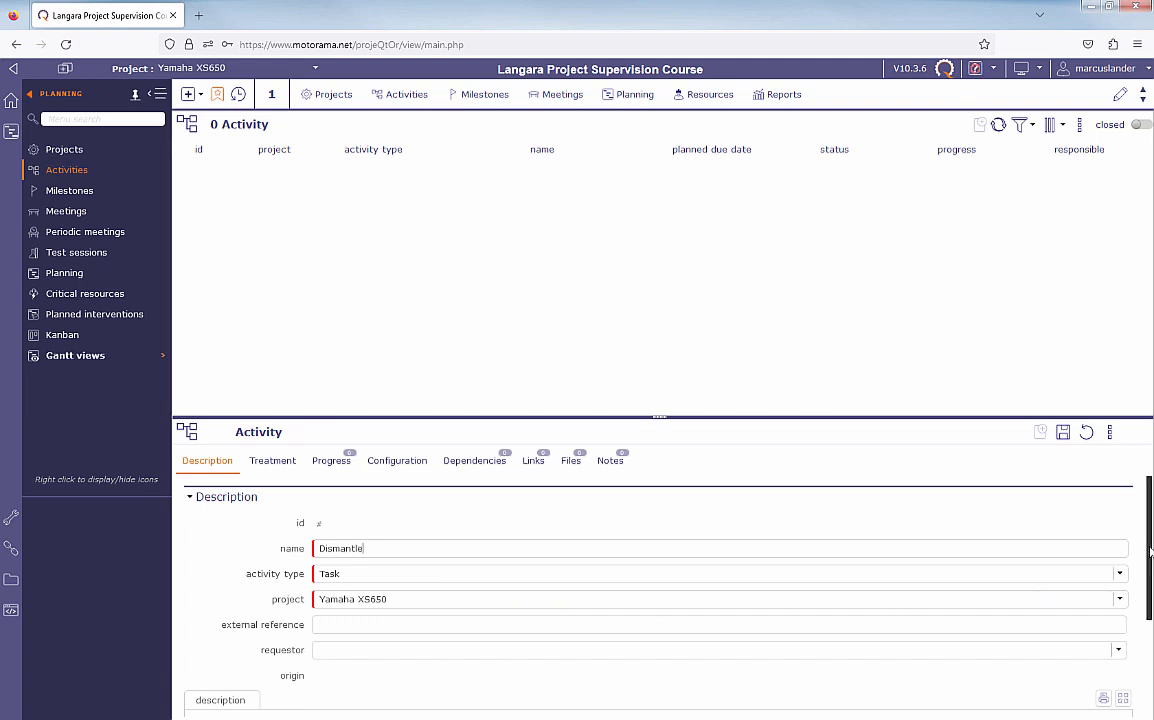
scroll(1125, 573, "down", 1)
scroll(1150, 590, "down", 3)
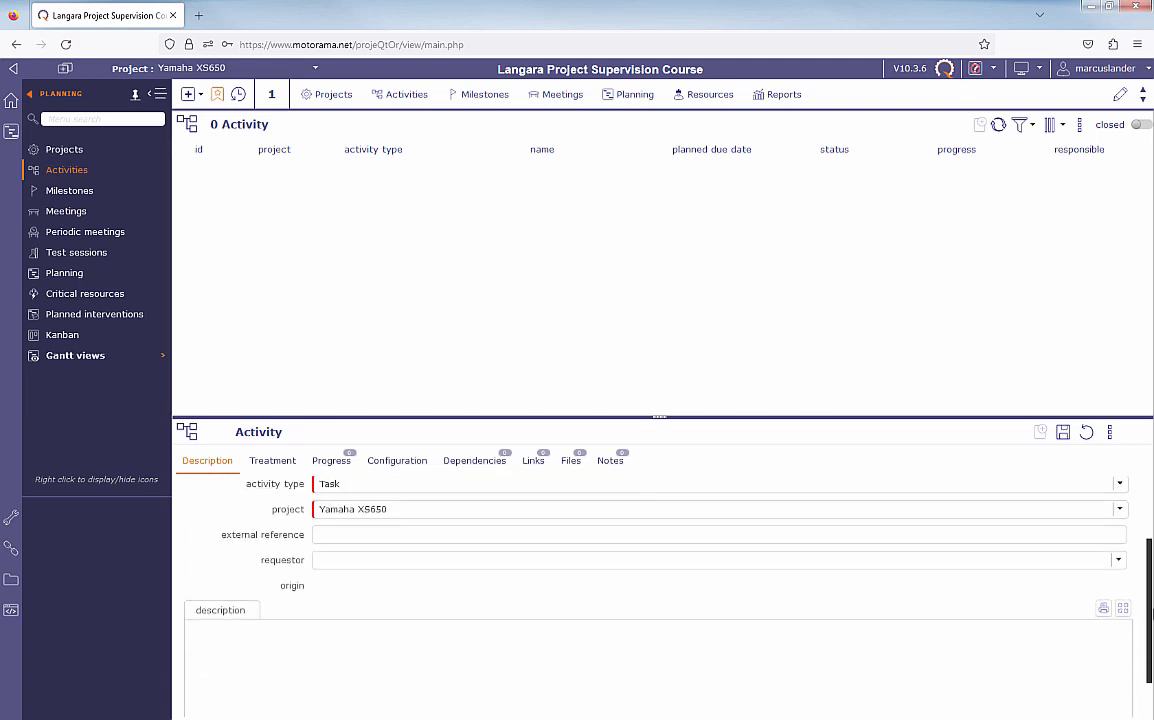
scroll(1151, 593, "up", 2)
scroll(1151, 593, "up", 1)
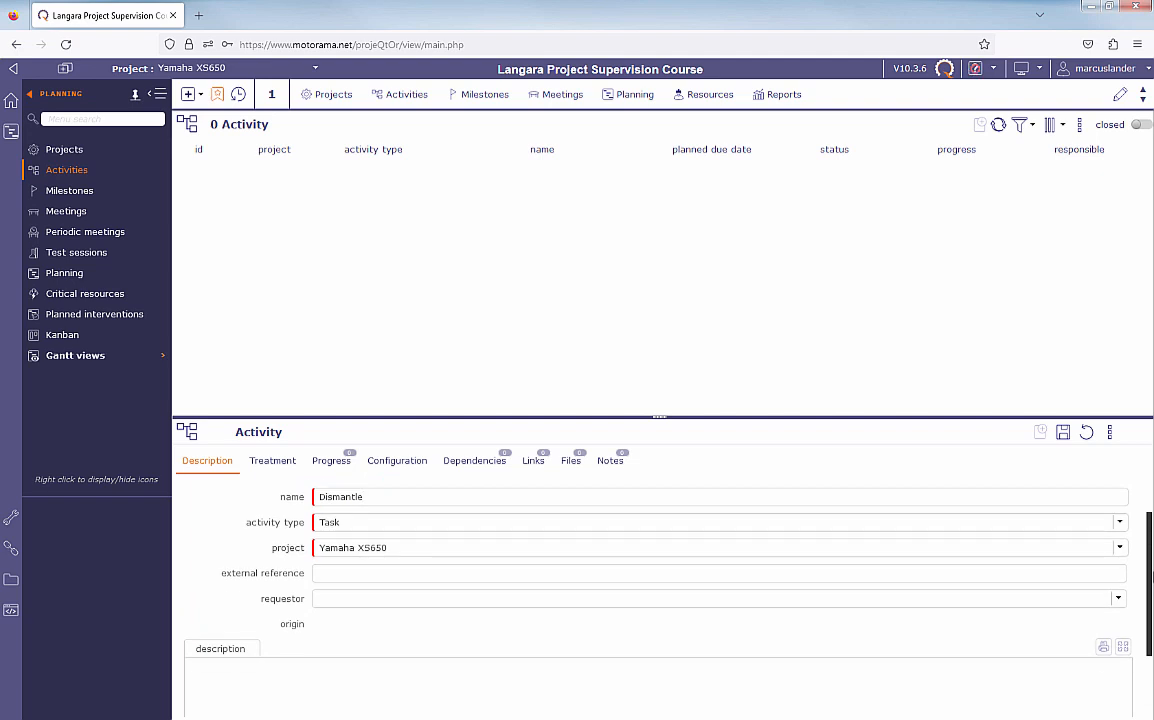
left_click_drag(1152, 583, 1151, 586)
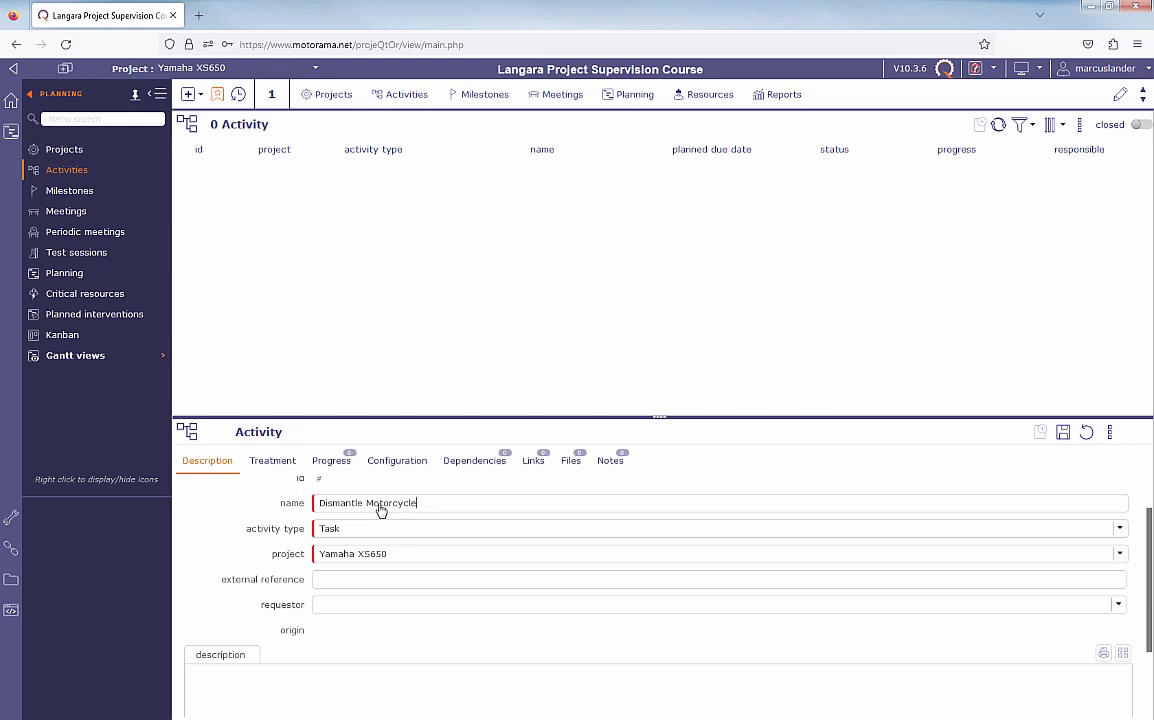
- Examine the new activity's treatment settings, including parent activity, status, responsible and planning options
left_click(274, 464)
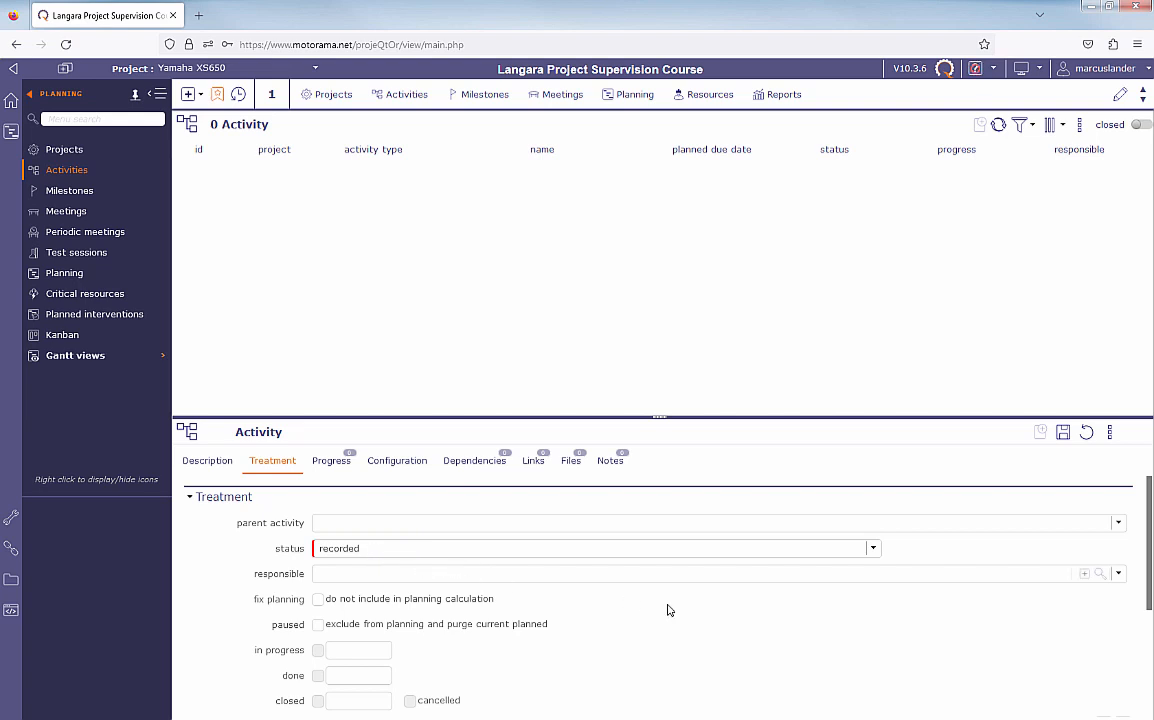
left_click_drag(1149, 557, 1150, 628)
scroll(1150, 628, "up", 1)
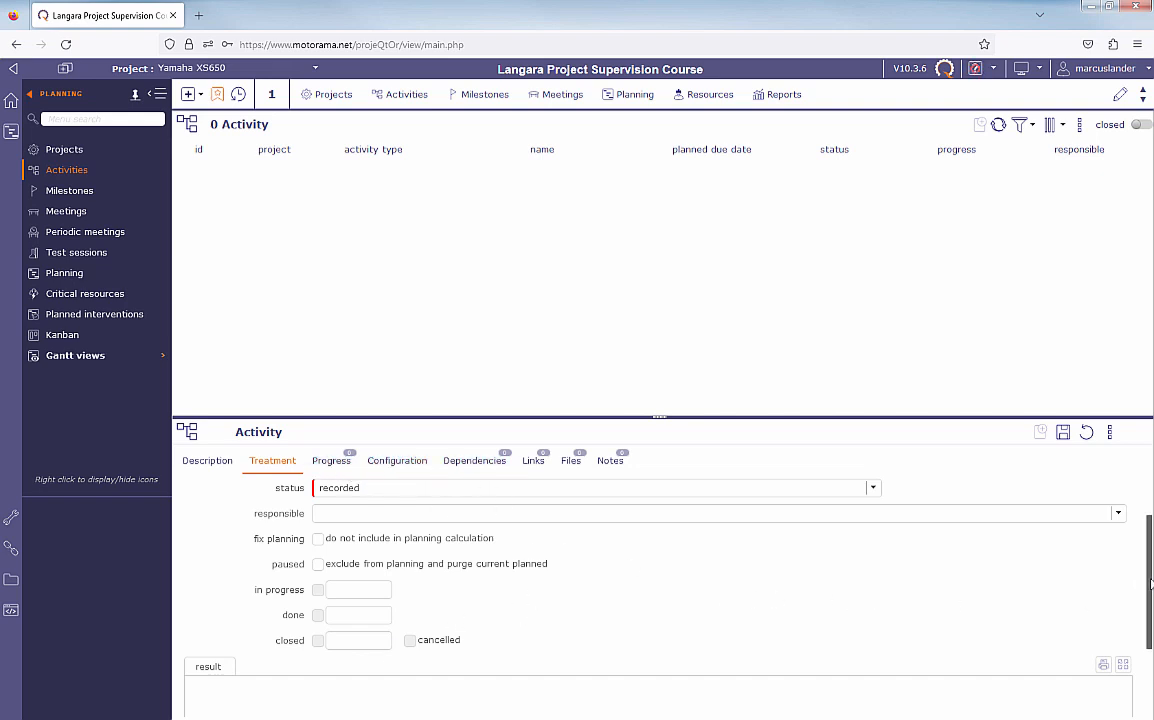
scroll(1133, 540, "up", 1)
scroll(1133, 540, "down", 1)
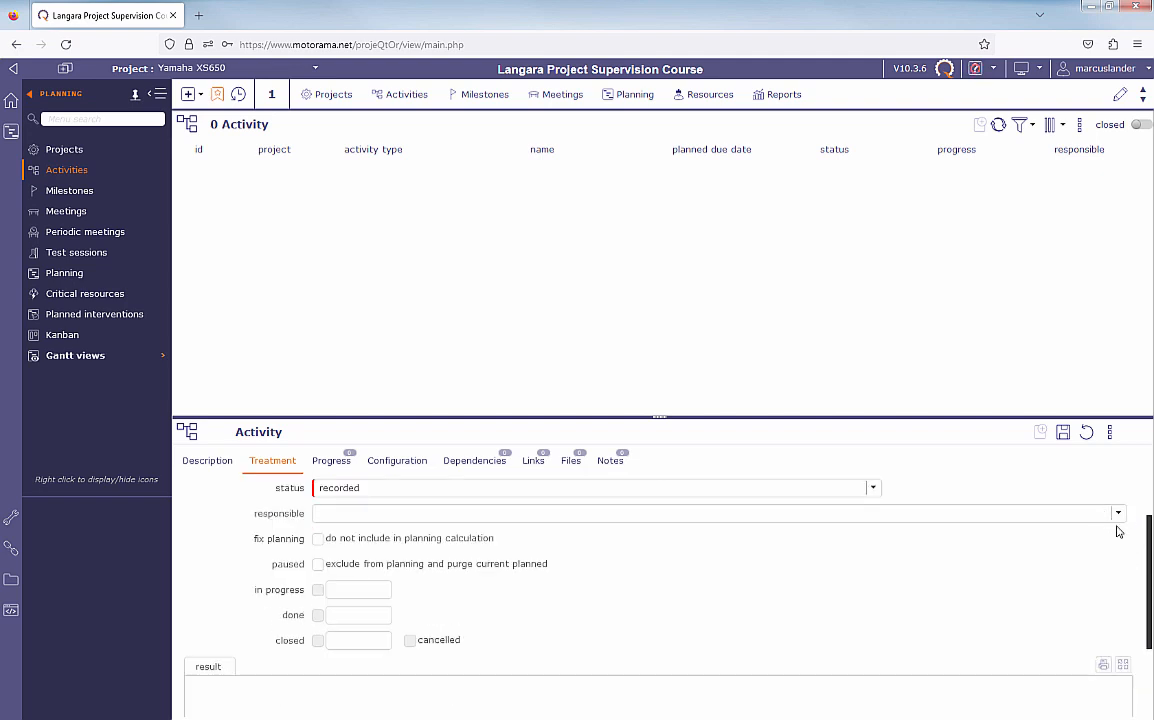
scroll(1126, 538, "up", 1)
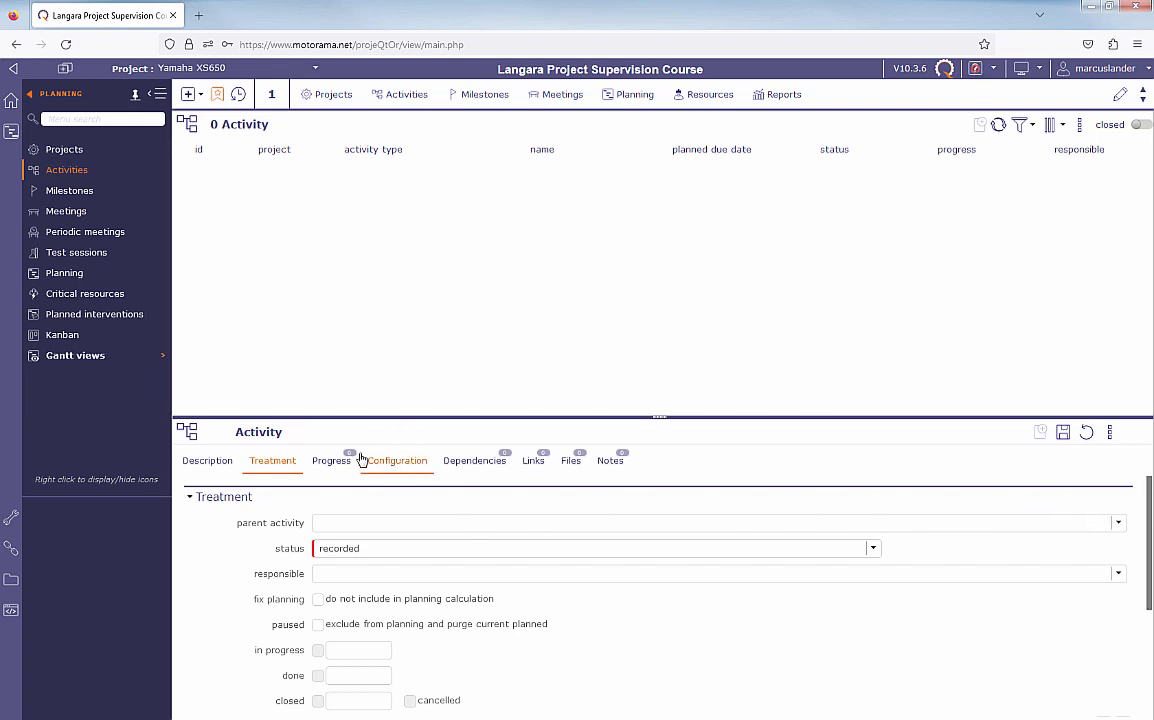
- Set the activity's validated duration to 1 day and its color to purple
left_click(331, 463)
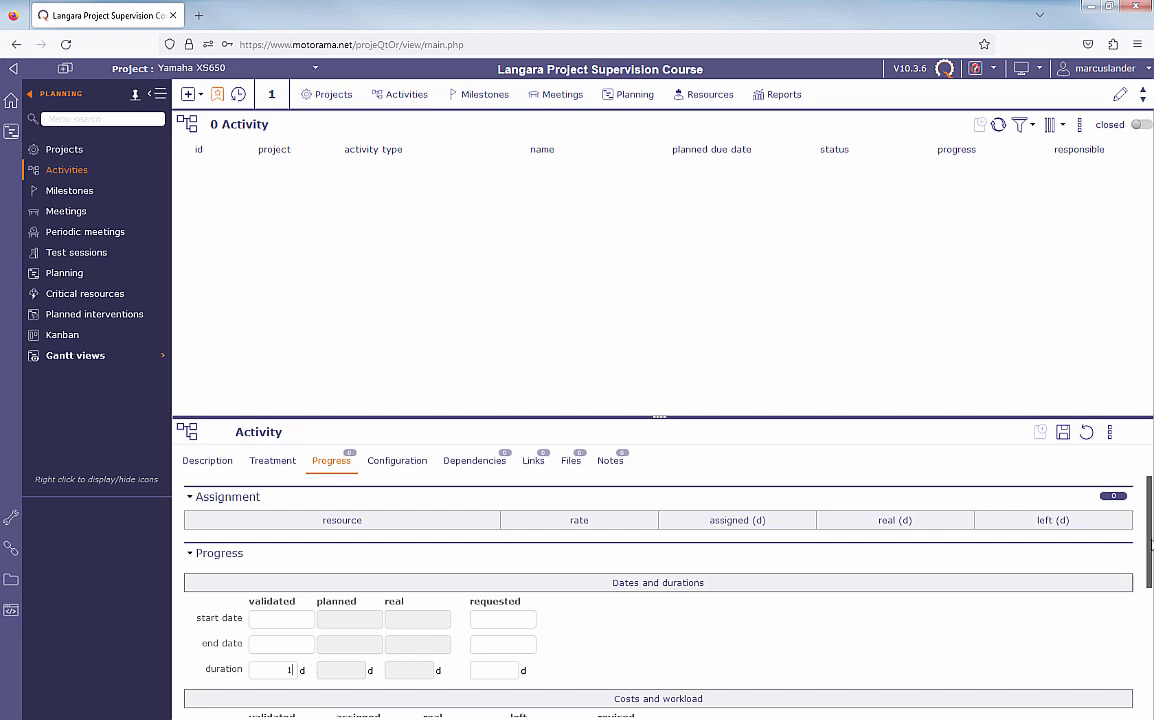
left_click_drag(1149, 545, 1151, 672)
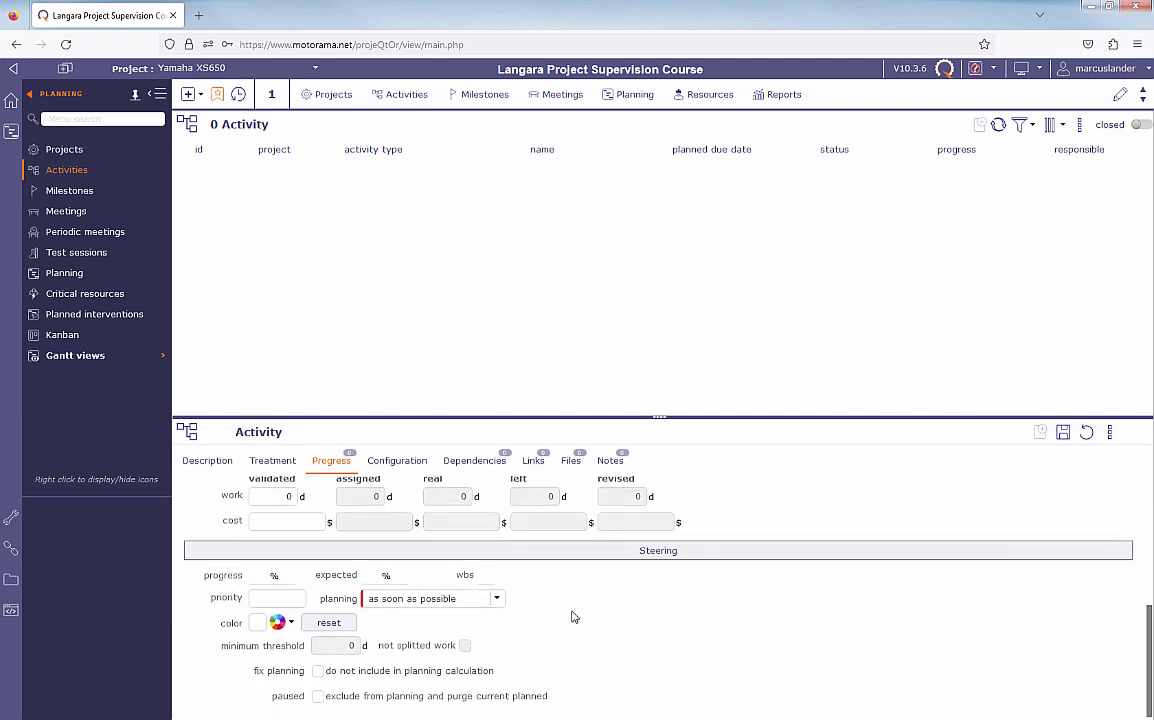
left_click(279, 623)
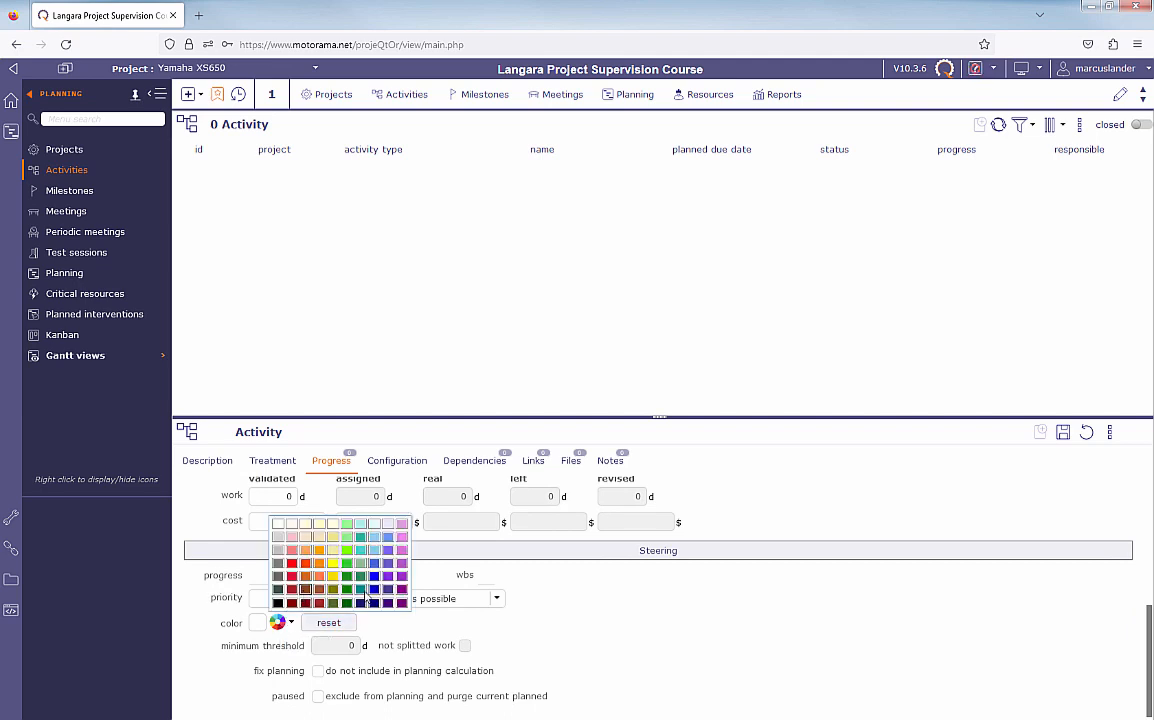
left_click(401, 563)
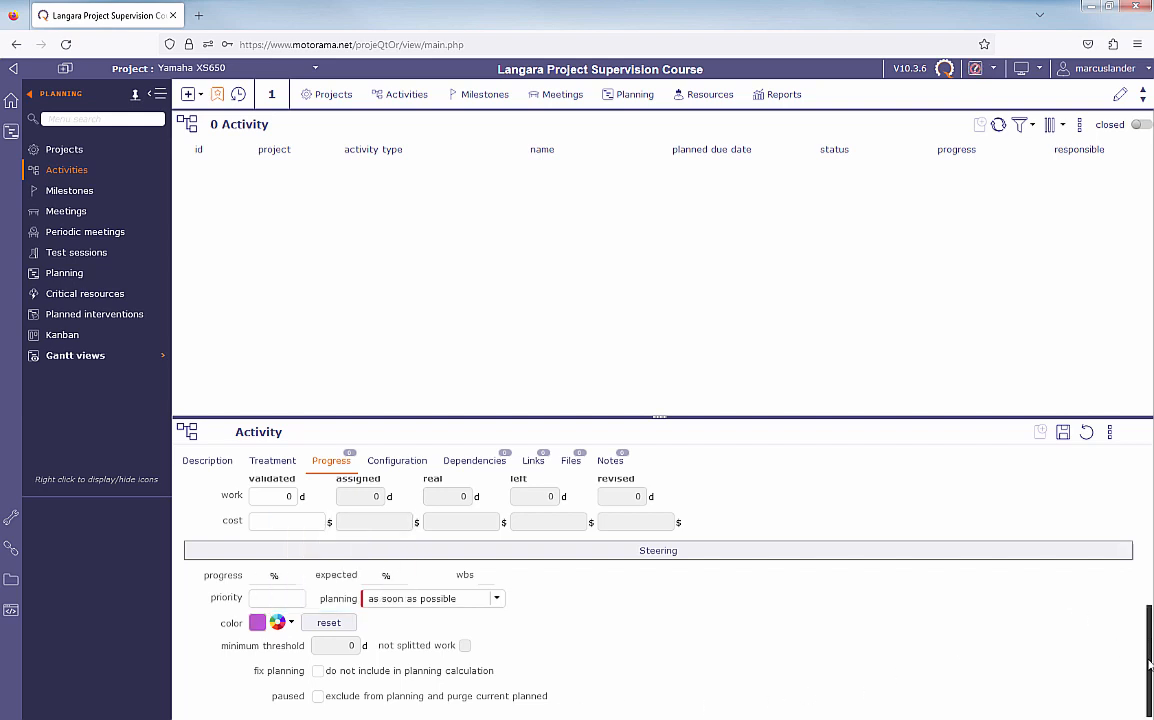
scroll(1149, 662, "up", 3)
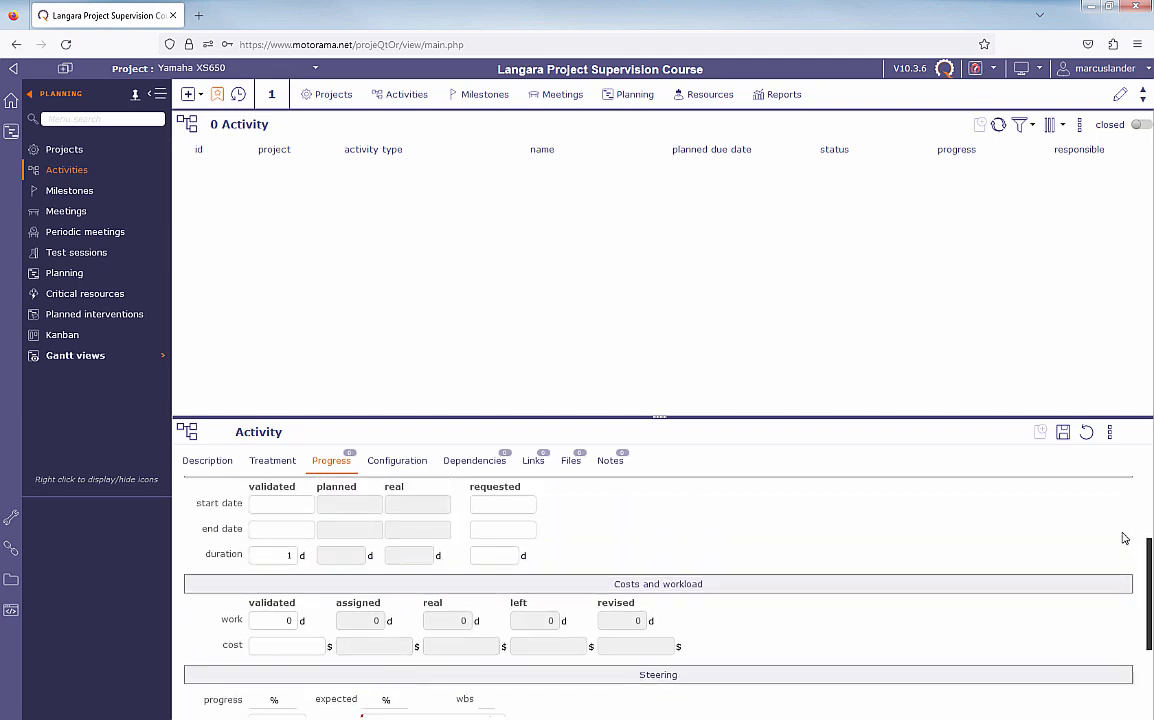
scroll(1108, 479, "down", 3)
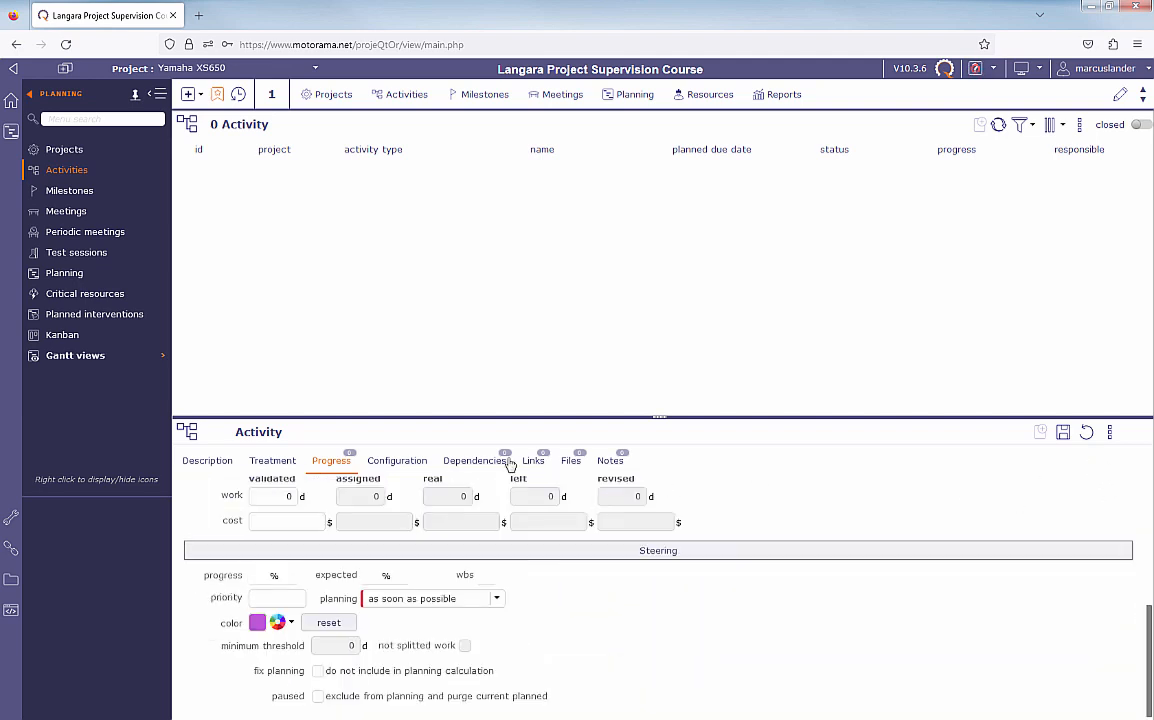
- Review the activity's configuration, dependencies, links, files and notes, and save the activity
left_click(417, 462)
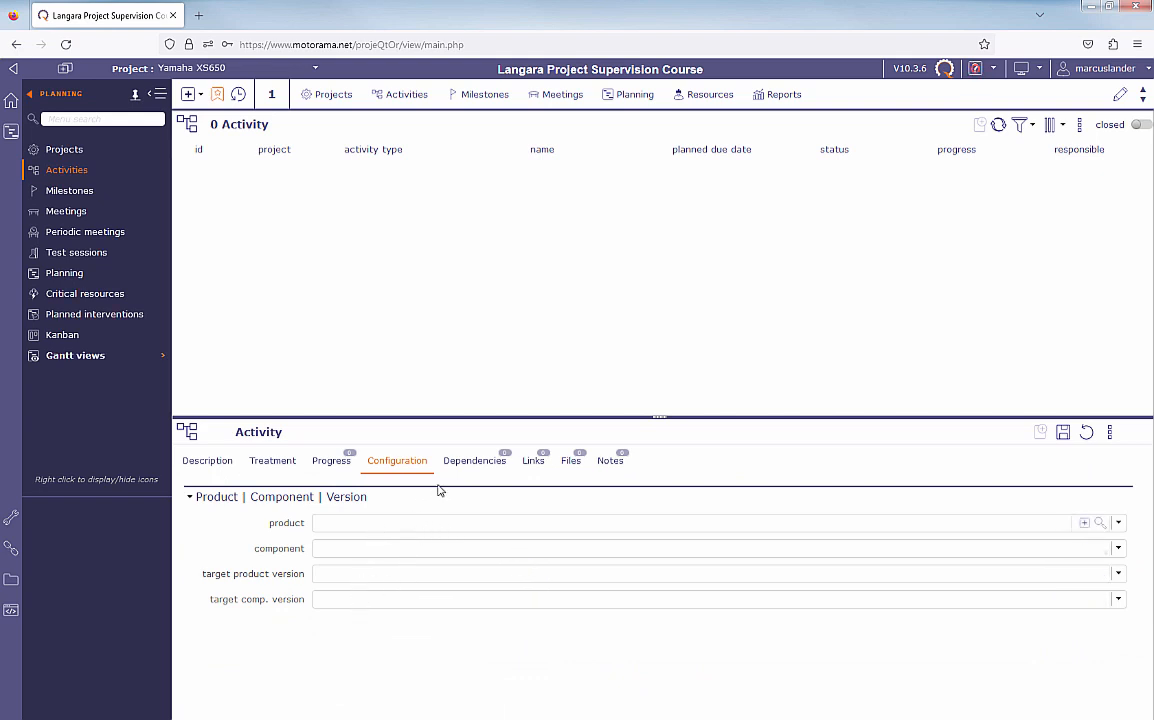
left_click(475, 462)
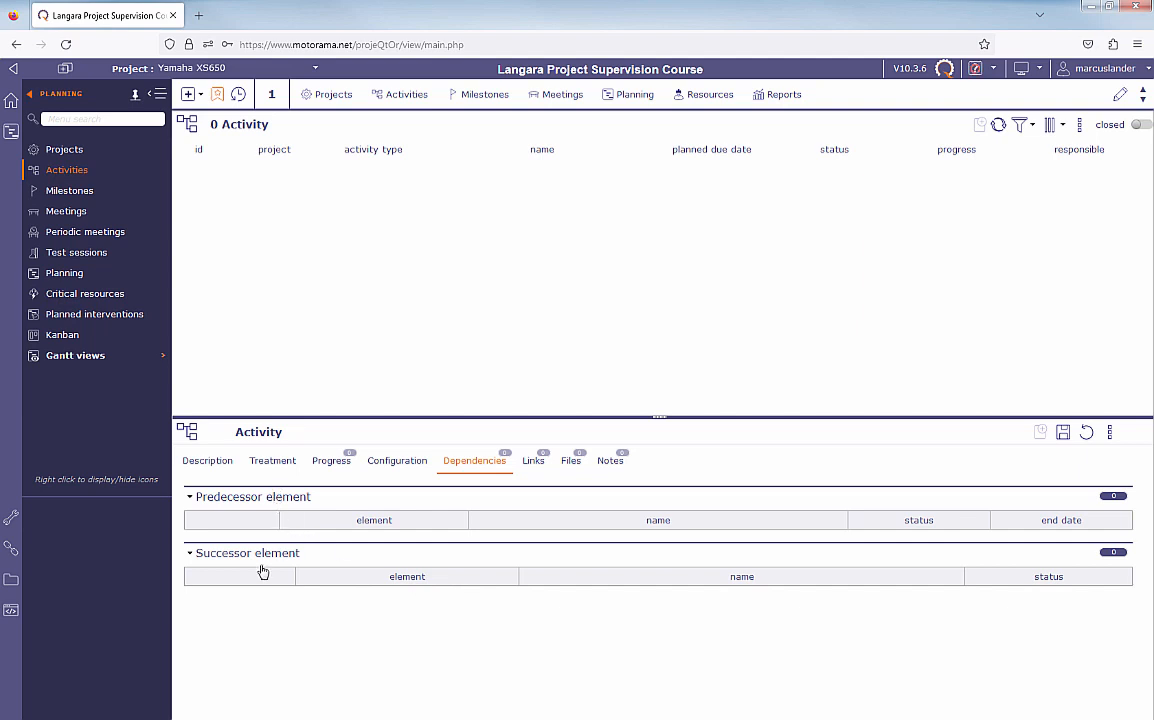
left_click(533, 462)
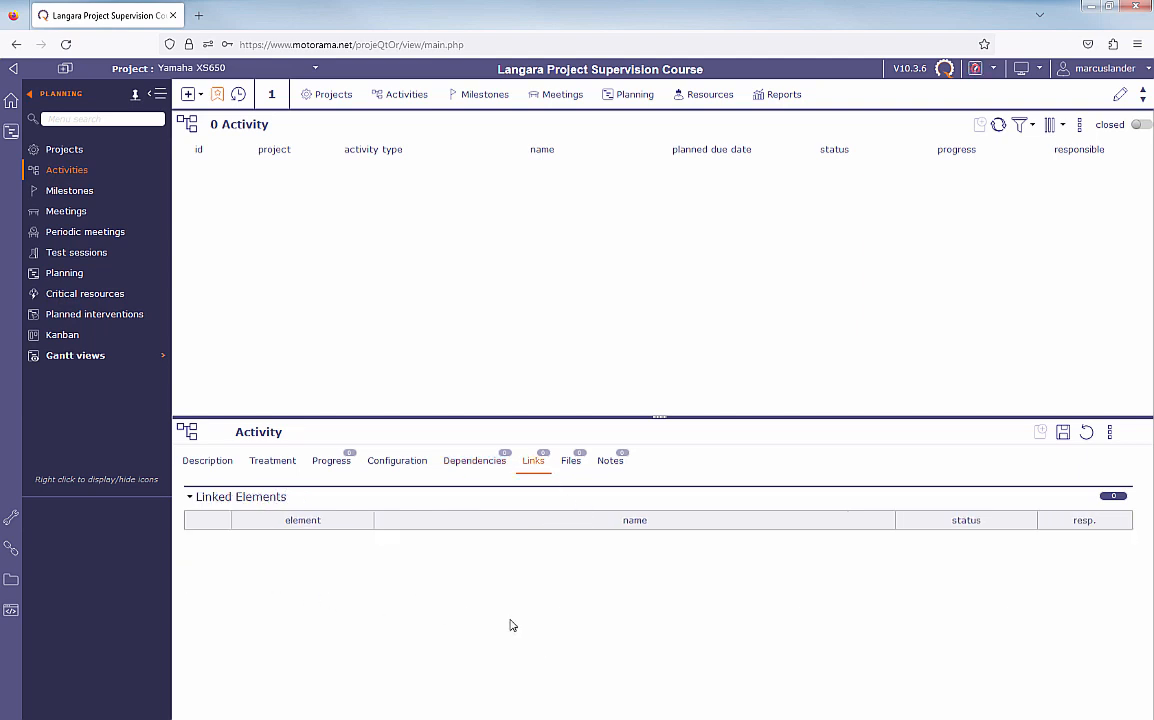
left_click(572, 464)
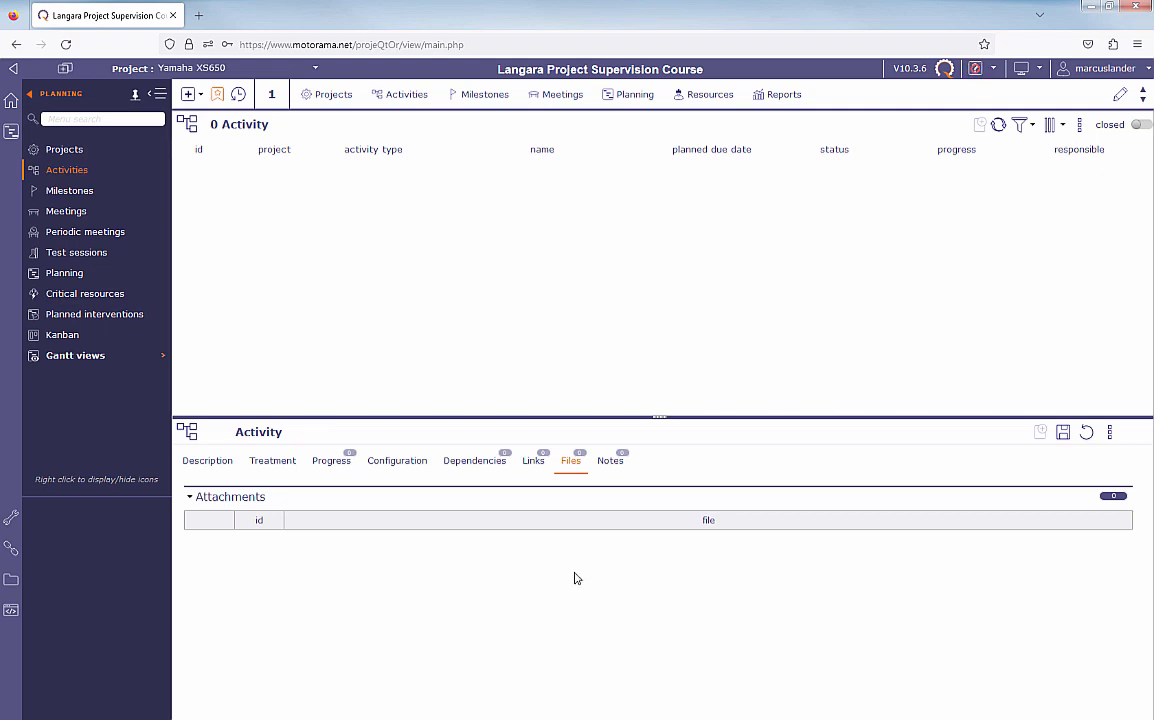
left_click(612, 462)
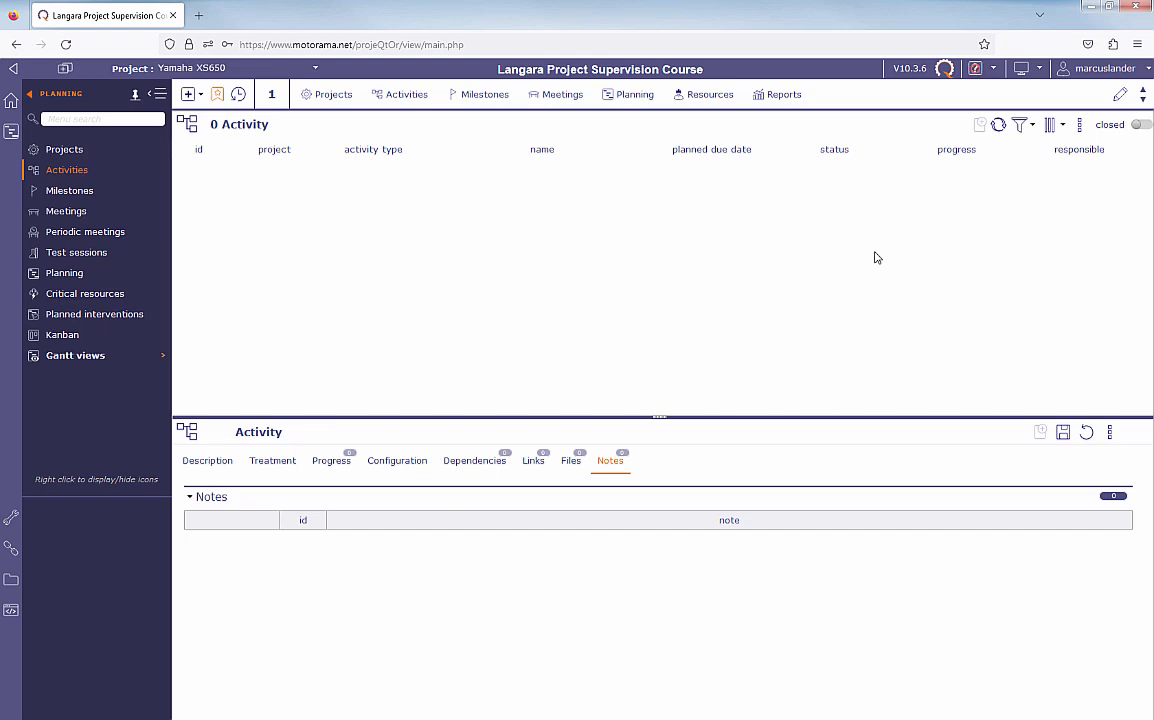
left_click(1063, 431)
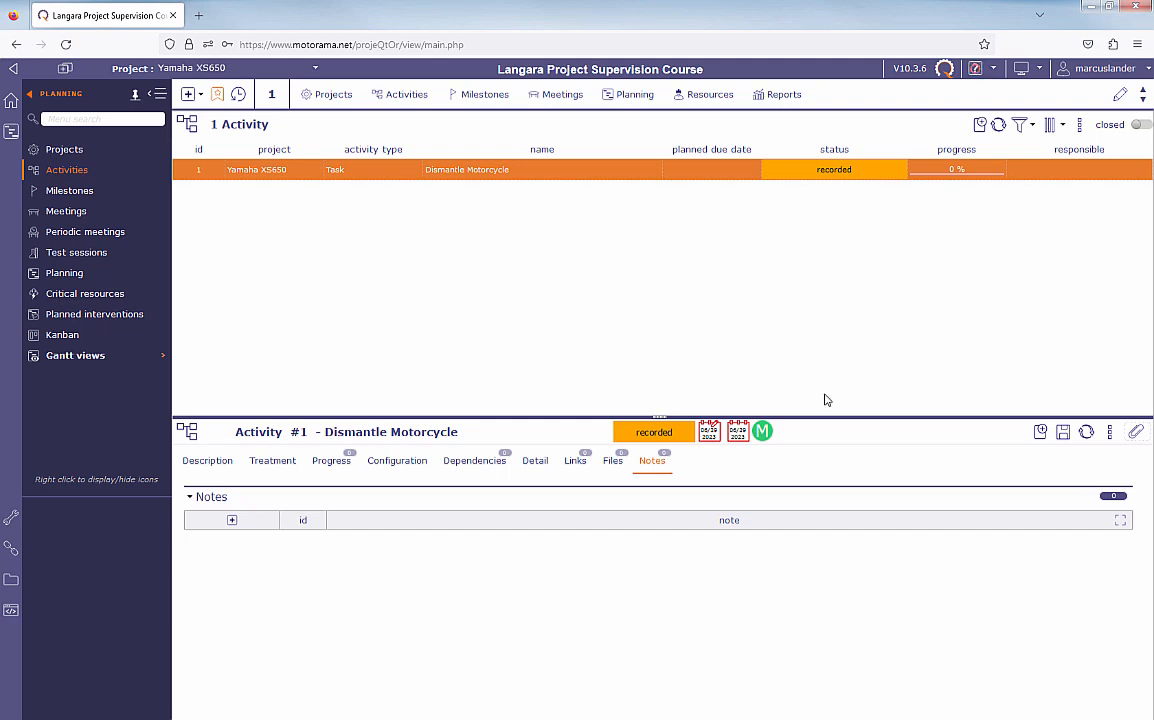
- Start a new Task activity named Forks in the Yamaha XS650 project
left_click(981, 126)
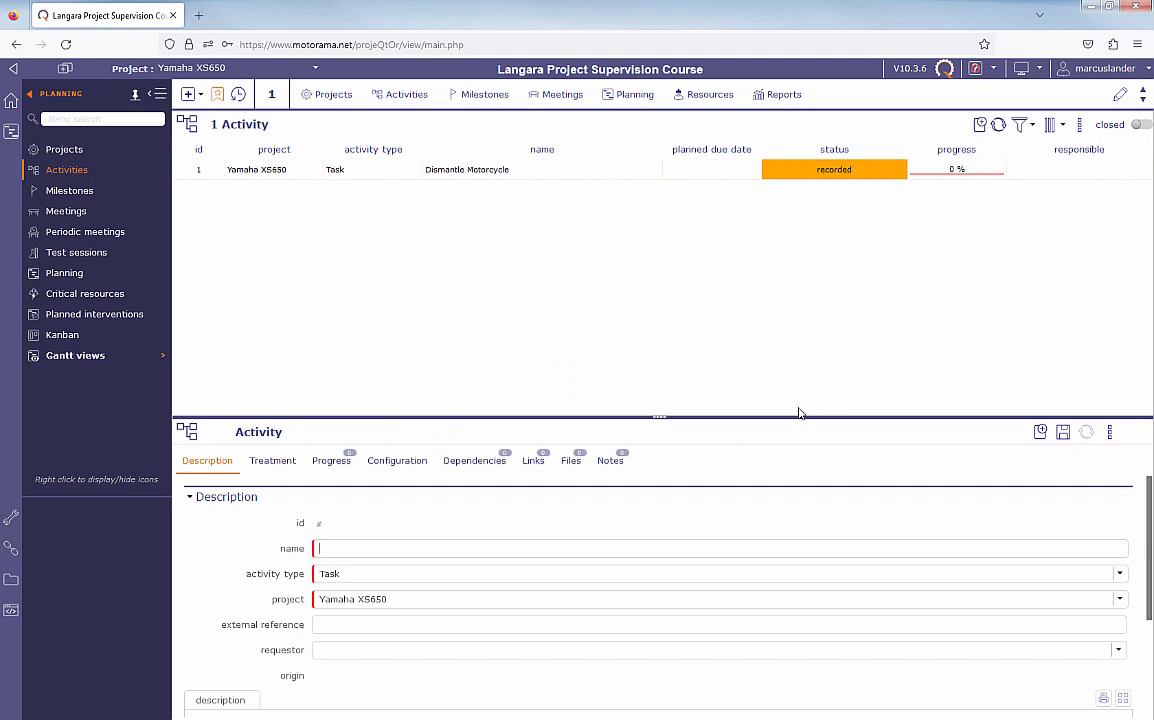
type("Forks")
left_click(331, 462)
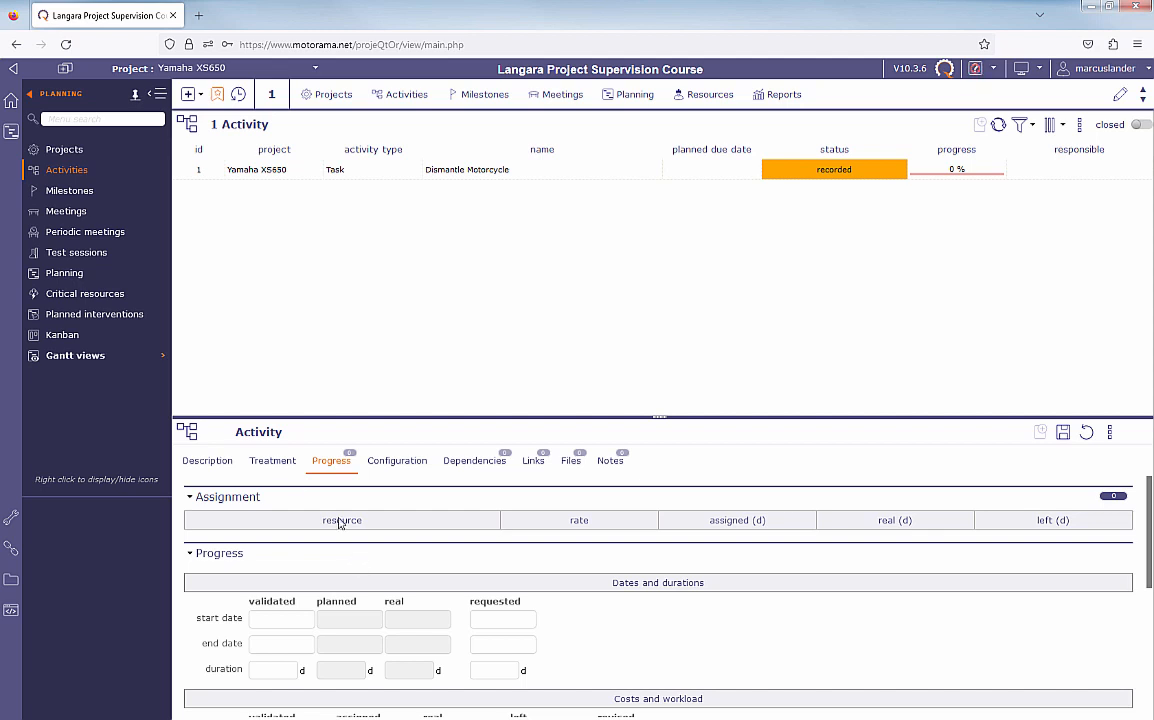
left_click(273, 466)
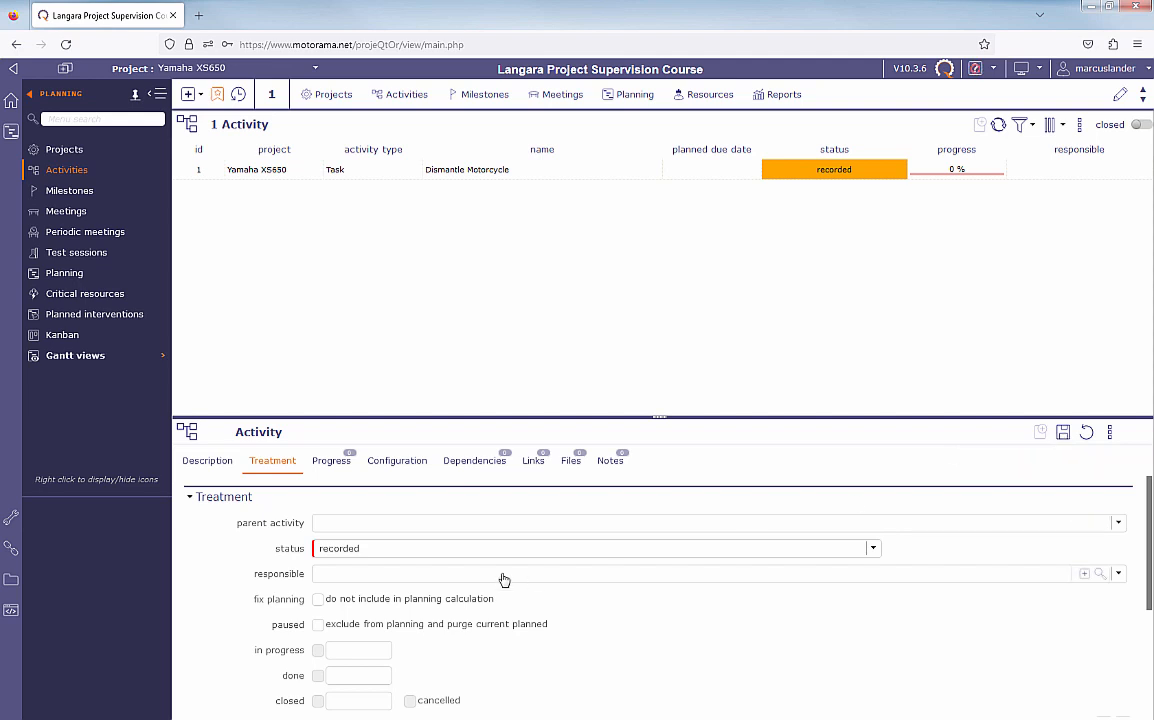
left_click(207, 462)
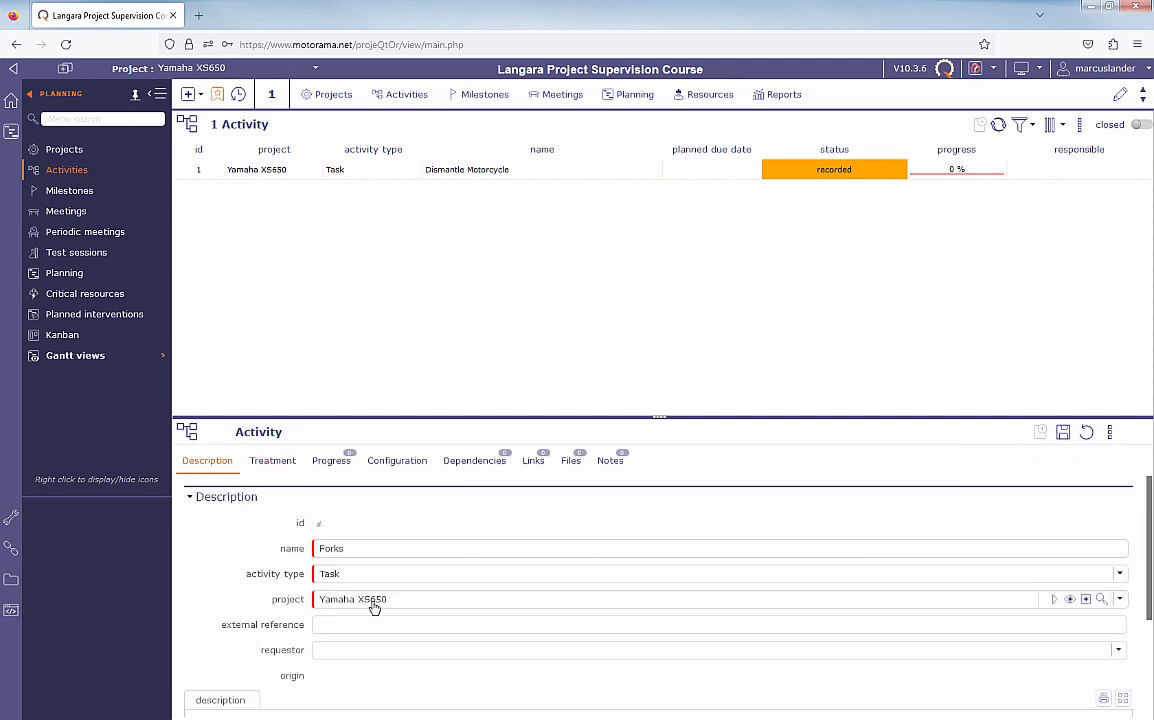
- Set the Forks activity's color to teal and save the activity without entering a duration
scroll(373, 603, "down", 2)
scroll(375, 606, "up", 3)
left_click(273, 461)
scroll(400, 569, "down", 3)
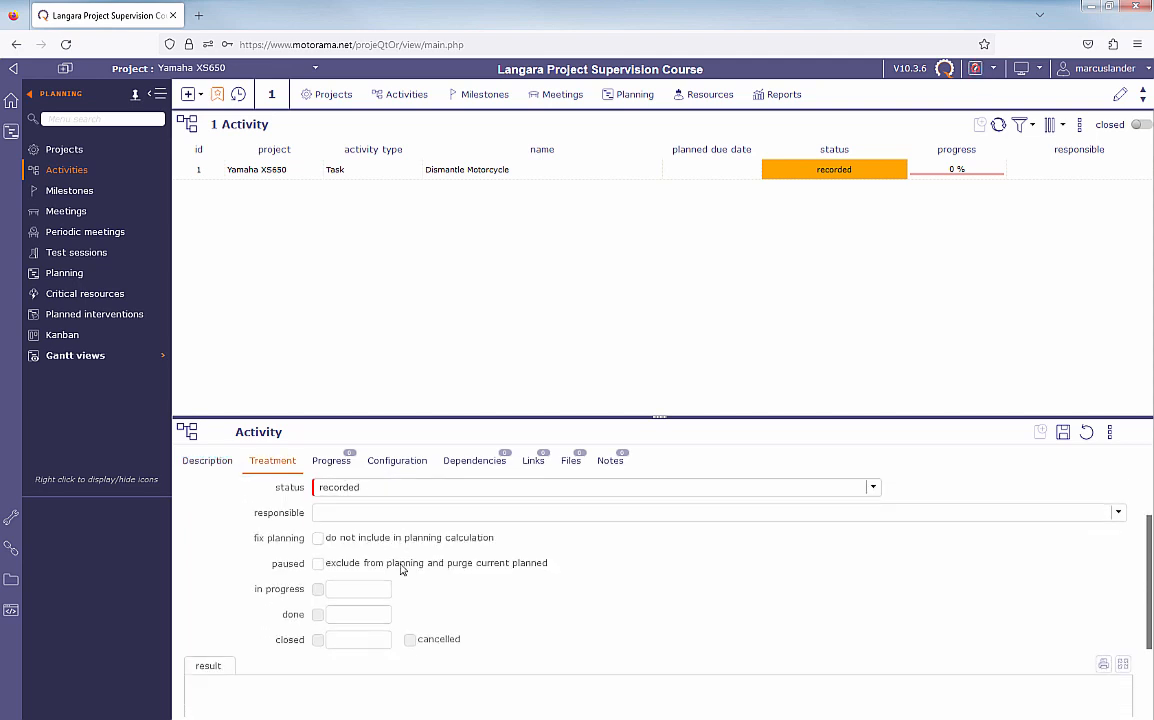
scroll(399, 572, "up", 3)
left_click(335, 463)
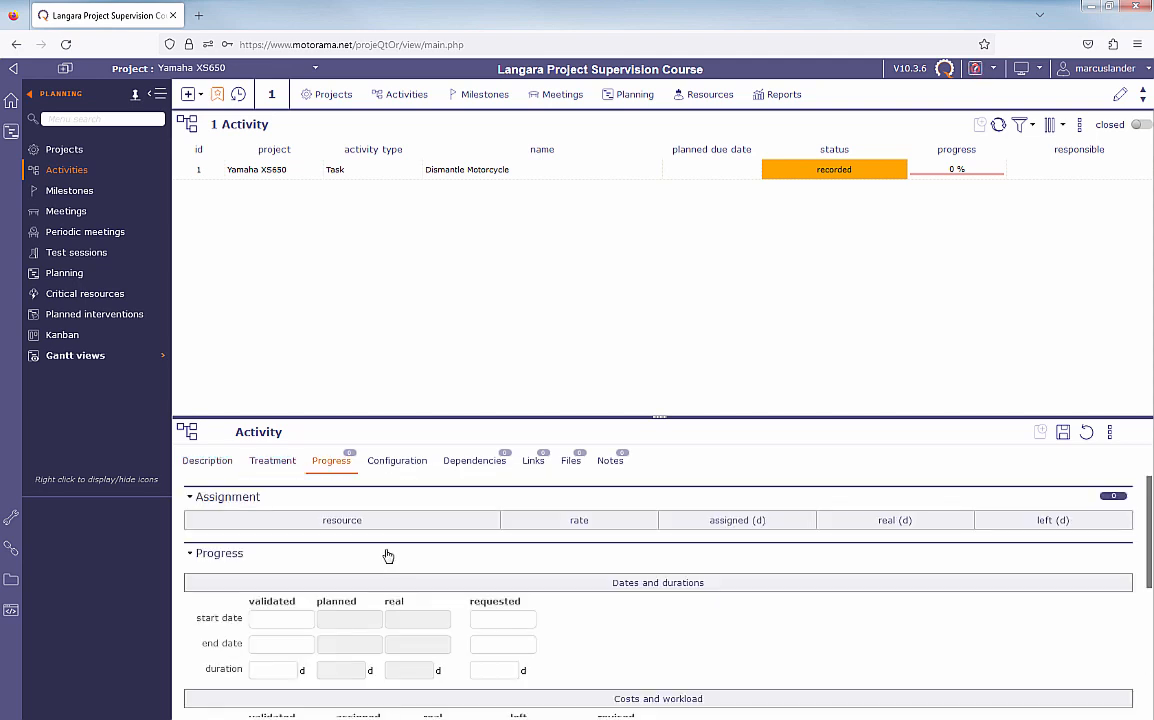
scroll(394, 567, "down", 5)
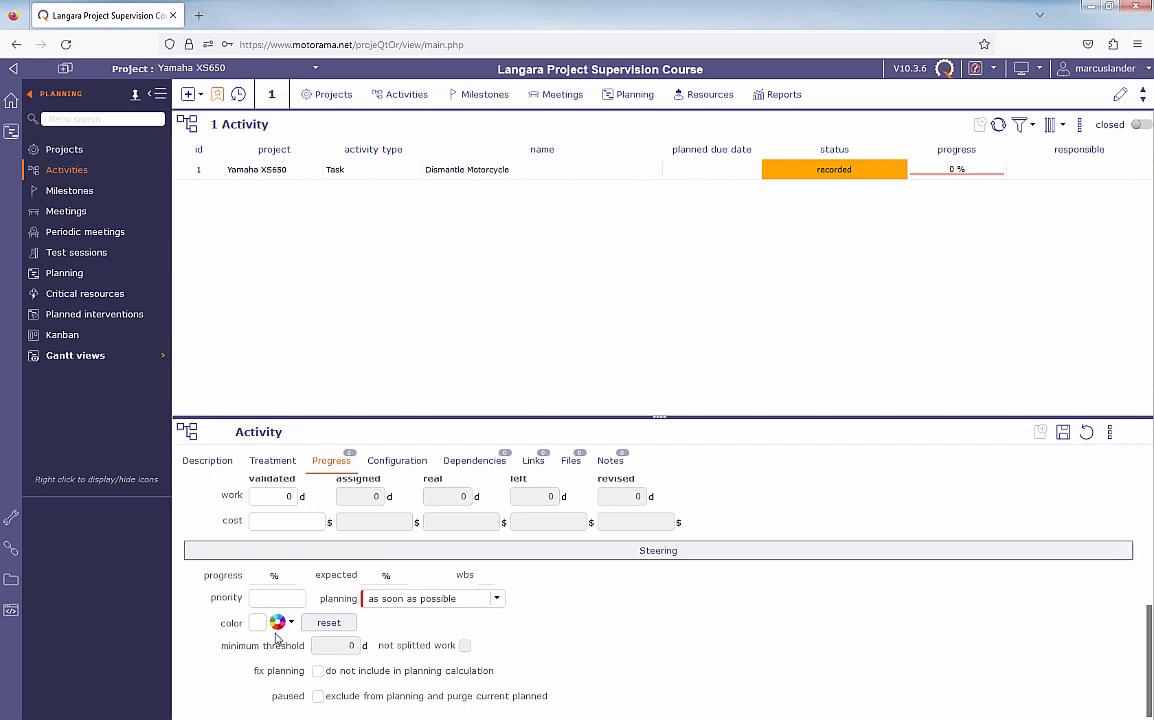
left_click(280, 622)
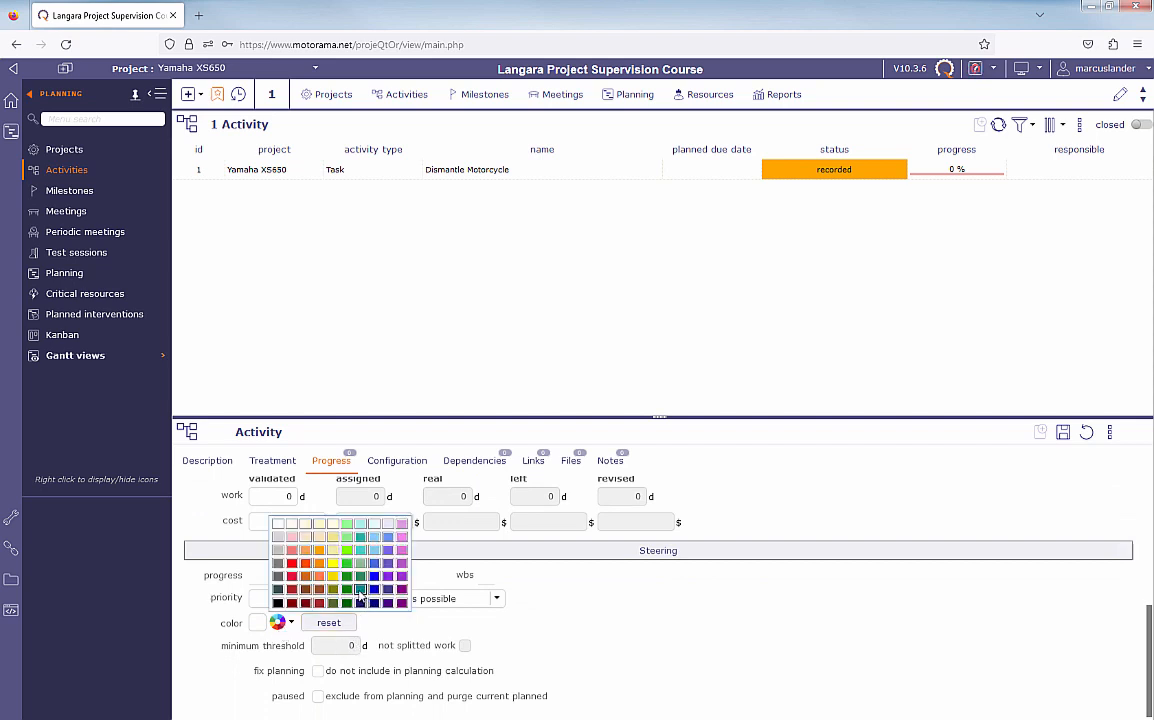
left_click(363, 602)
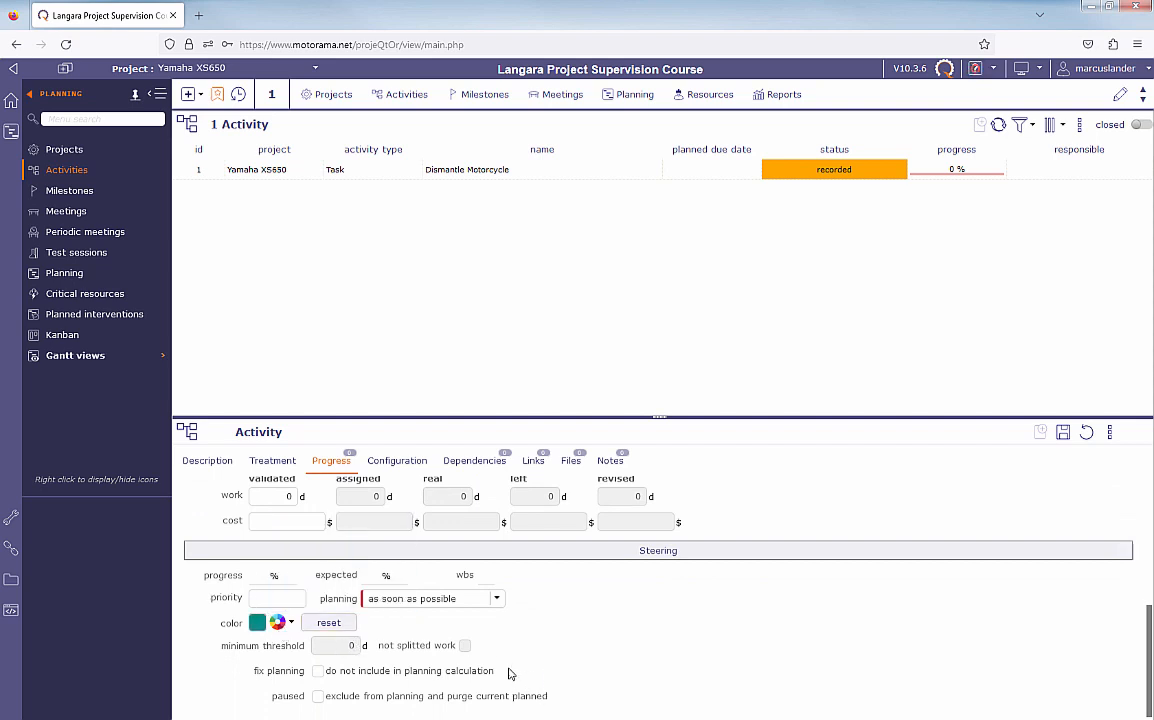
left_click(1063, 434)
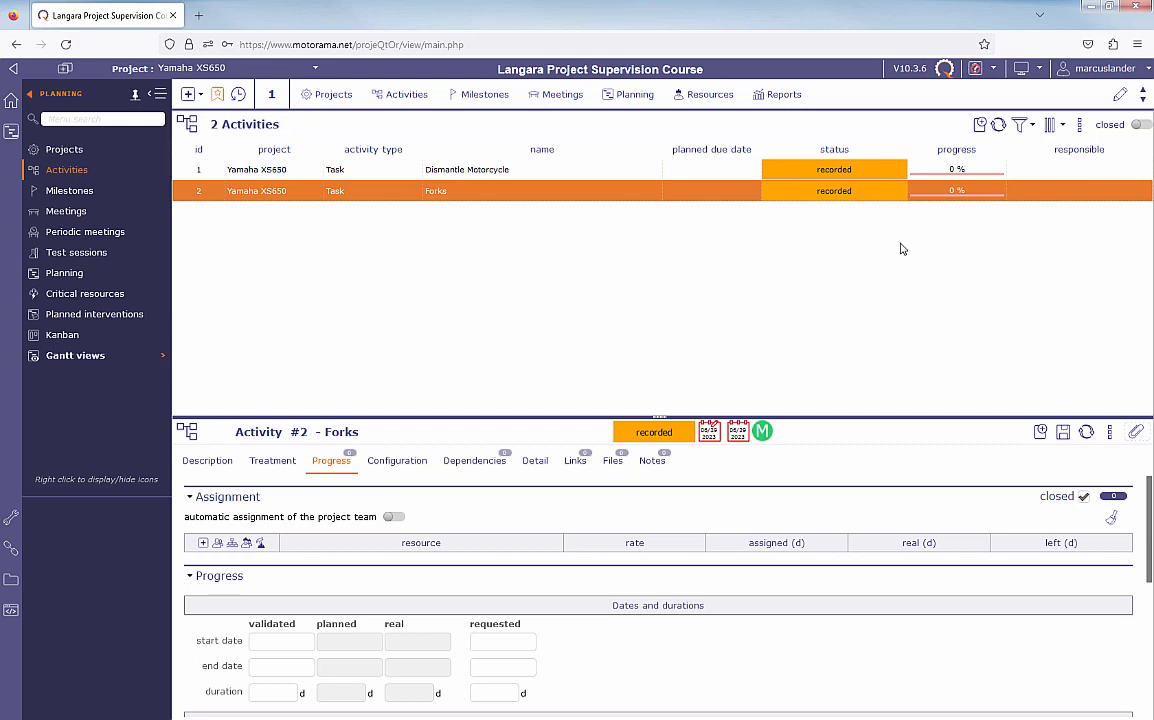
- Start a new Task activity named New Fork Seals in the Yamaha XS650 project, with Forks as its parent activity
left_click(980, 124)
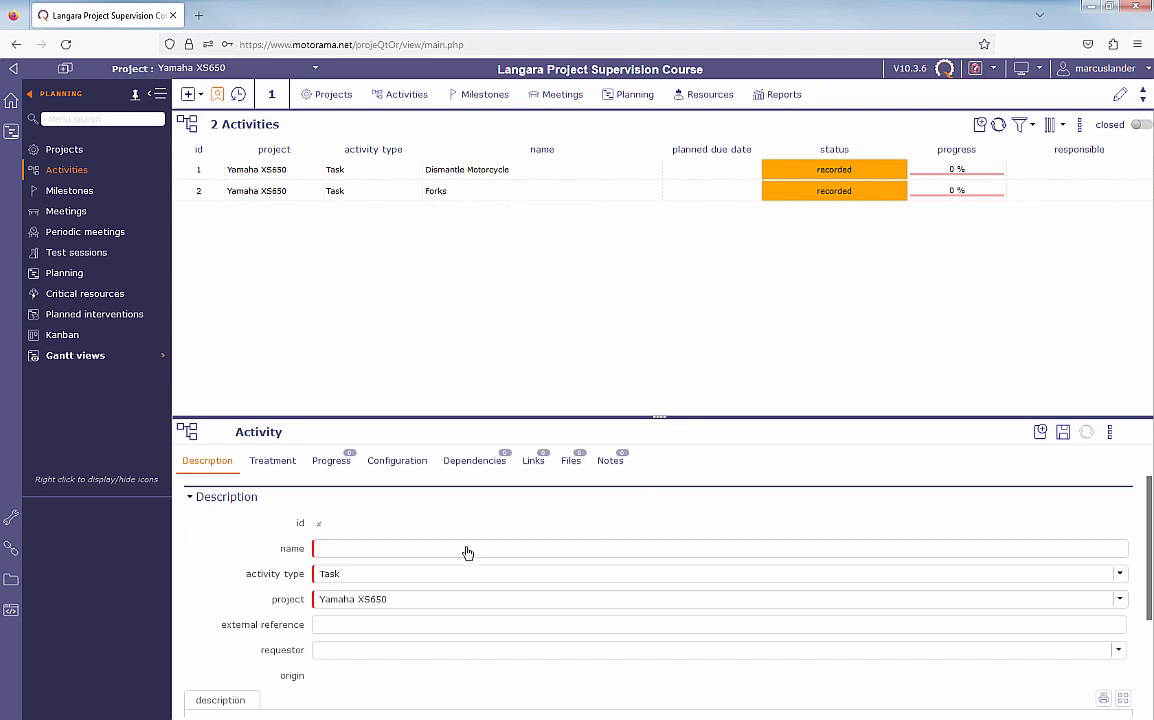
type("New Fork Seals")
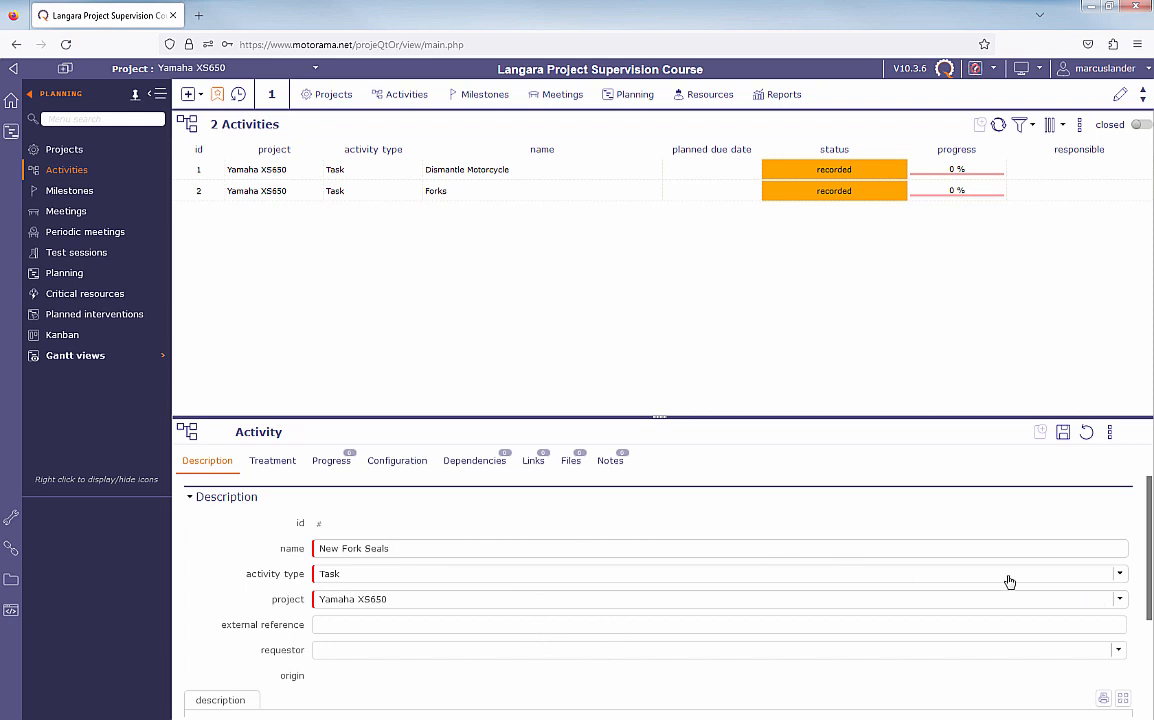
mouse_move(1148, 578)
left_mouse_down()
mouse_move(1150, 655)
mouse_move(1152, 568)
left_mouse_up()
left_click(273, 462)
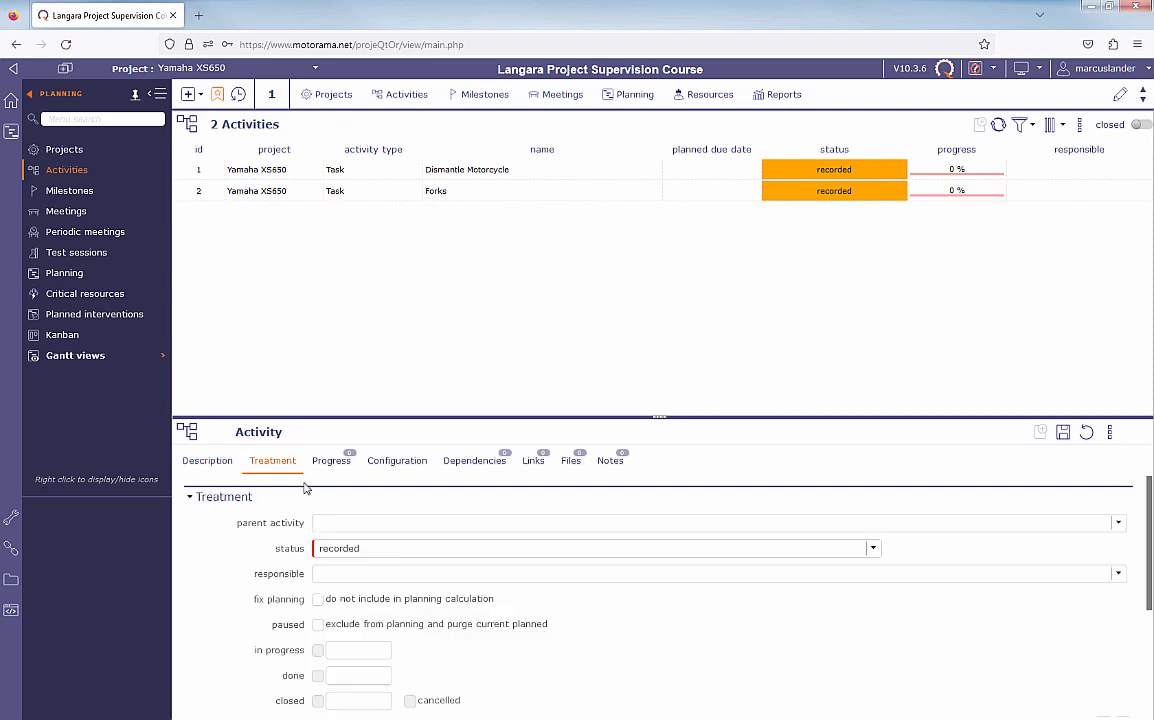
left_click(334, 525)
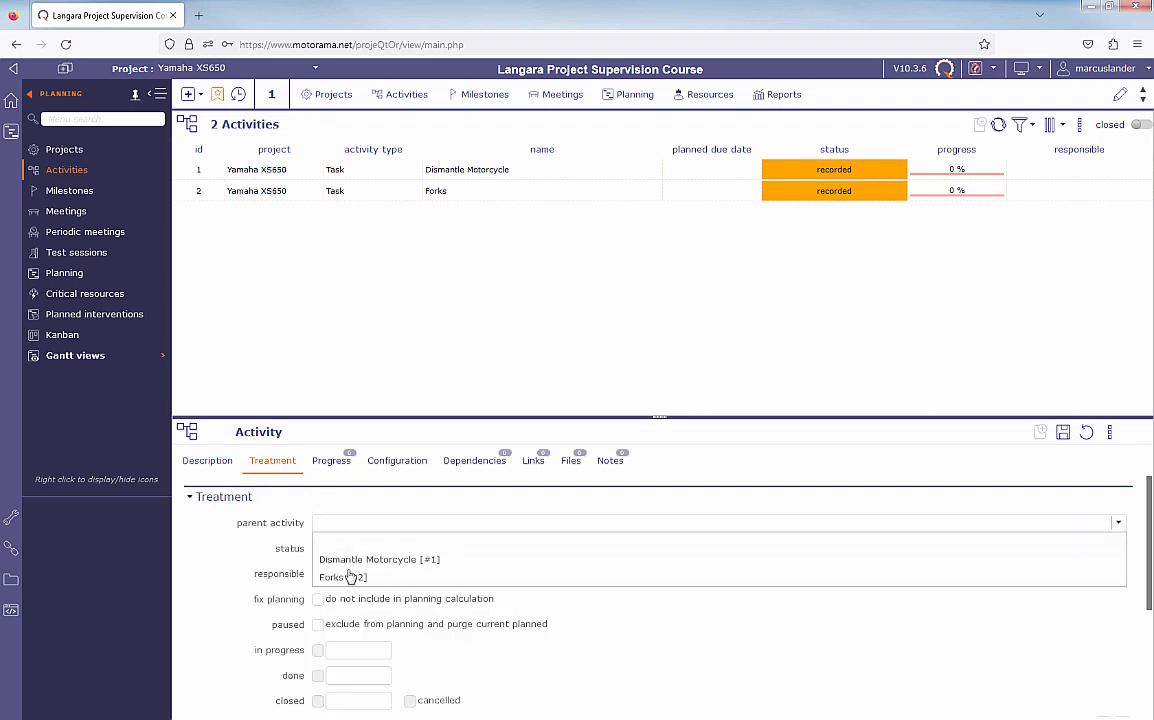
left_click(348, 577)
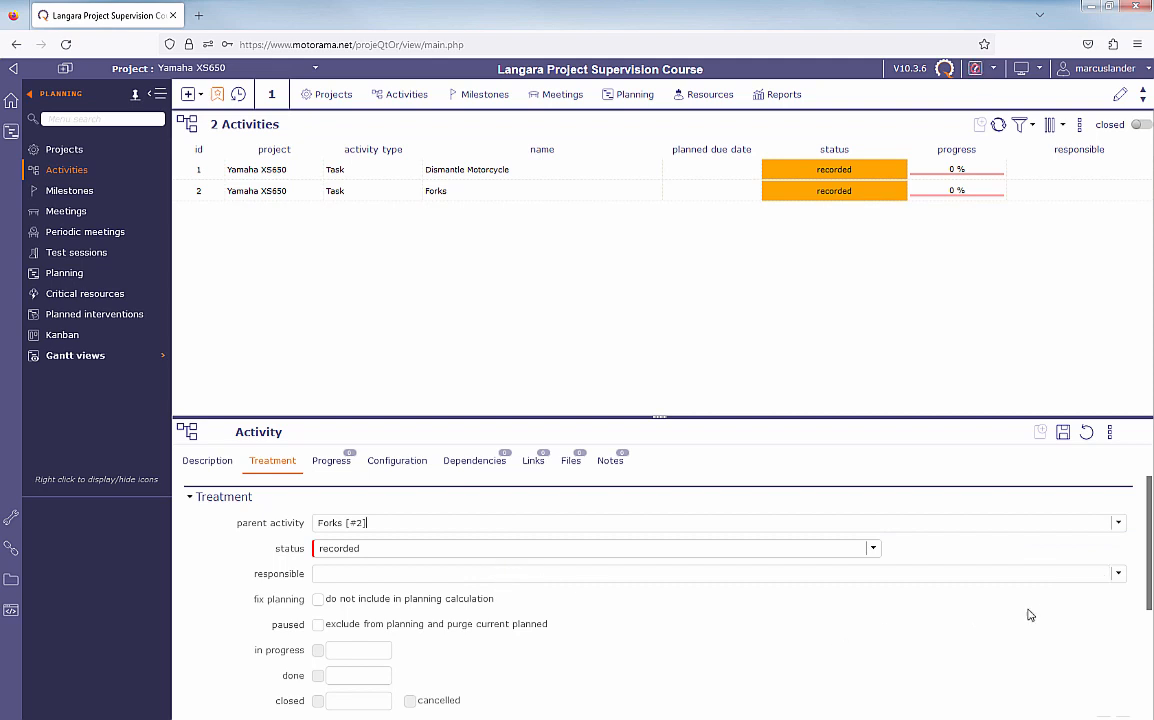
mouse_move(1149, 601)
left_mouse_down()
mouse_move(1149, 683)
mouse_move(1149, 581)
left_mouse_up()
- Give New Fork Seals a validated duration of 1 day and a dark red color, and save the activity
left_click(331, 461)
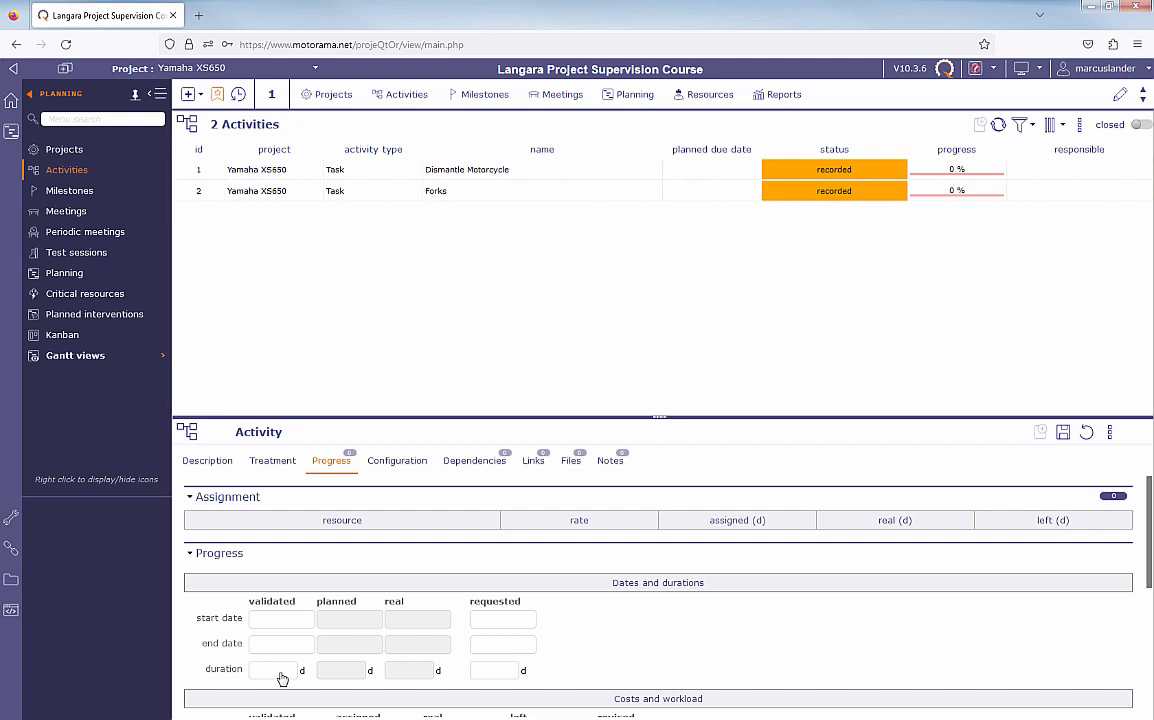
left_click(282, 676)
left_click_drag(1150, 585, 1151, 709)
scroll(1150, 594, "down", 1)
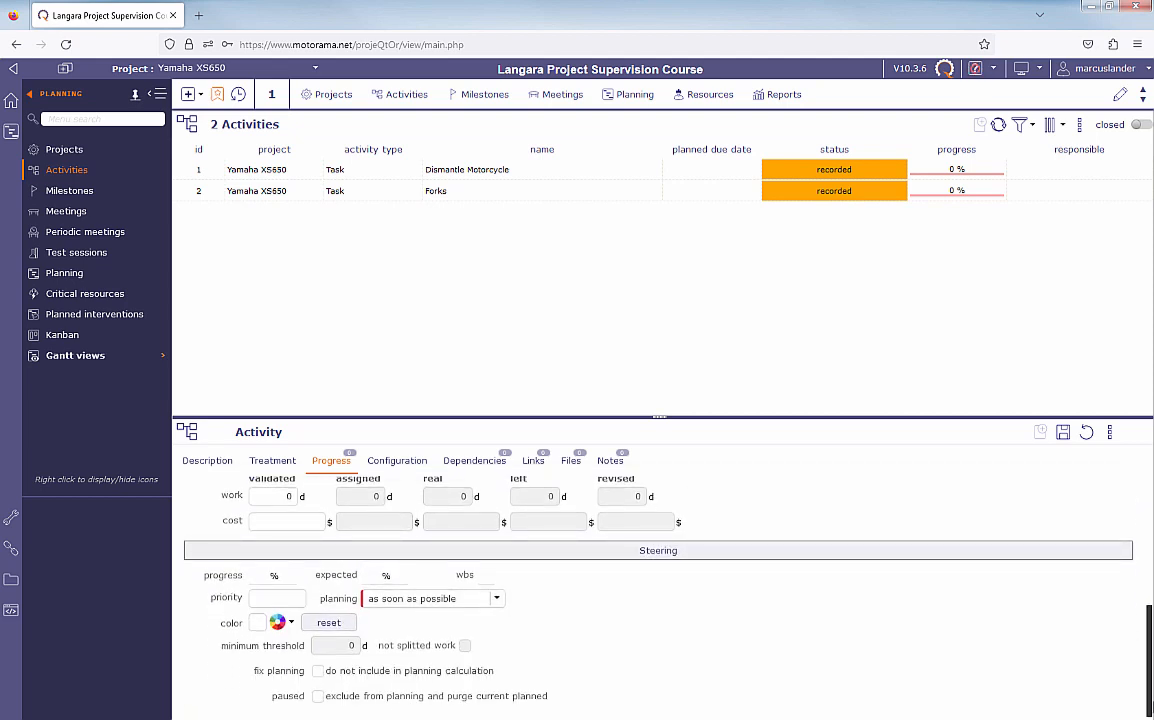
left_click(279, 623)
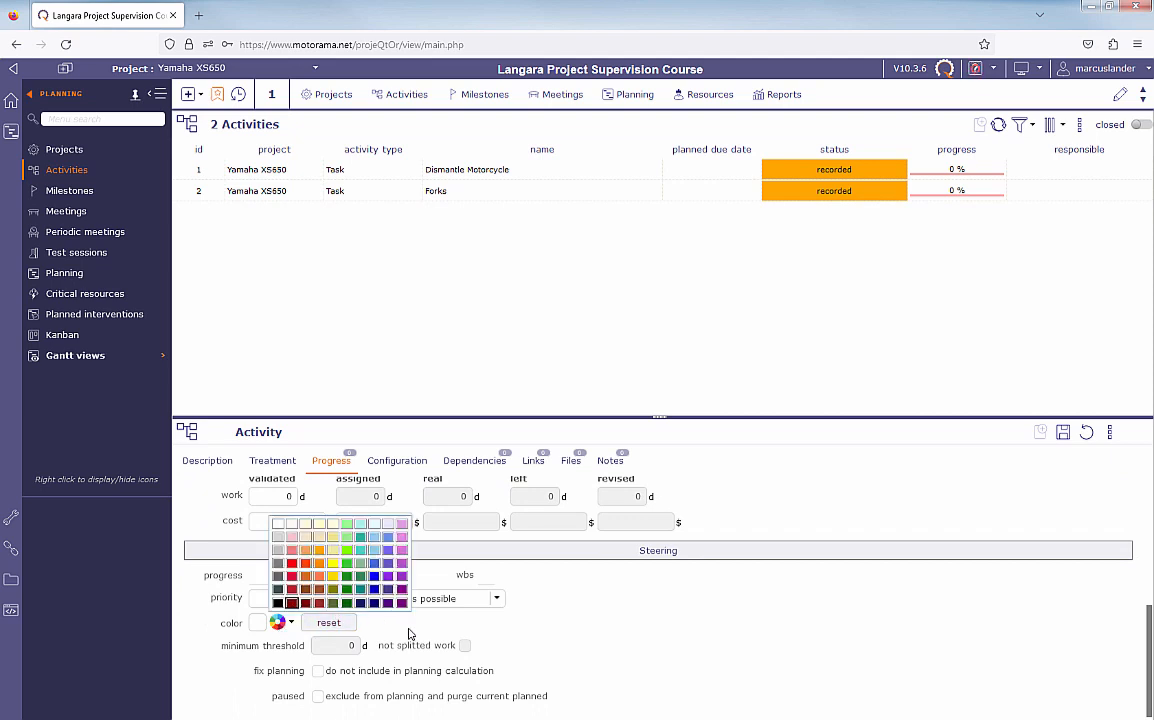
left_click(292, 603)
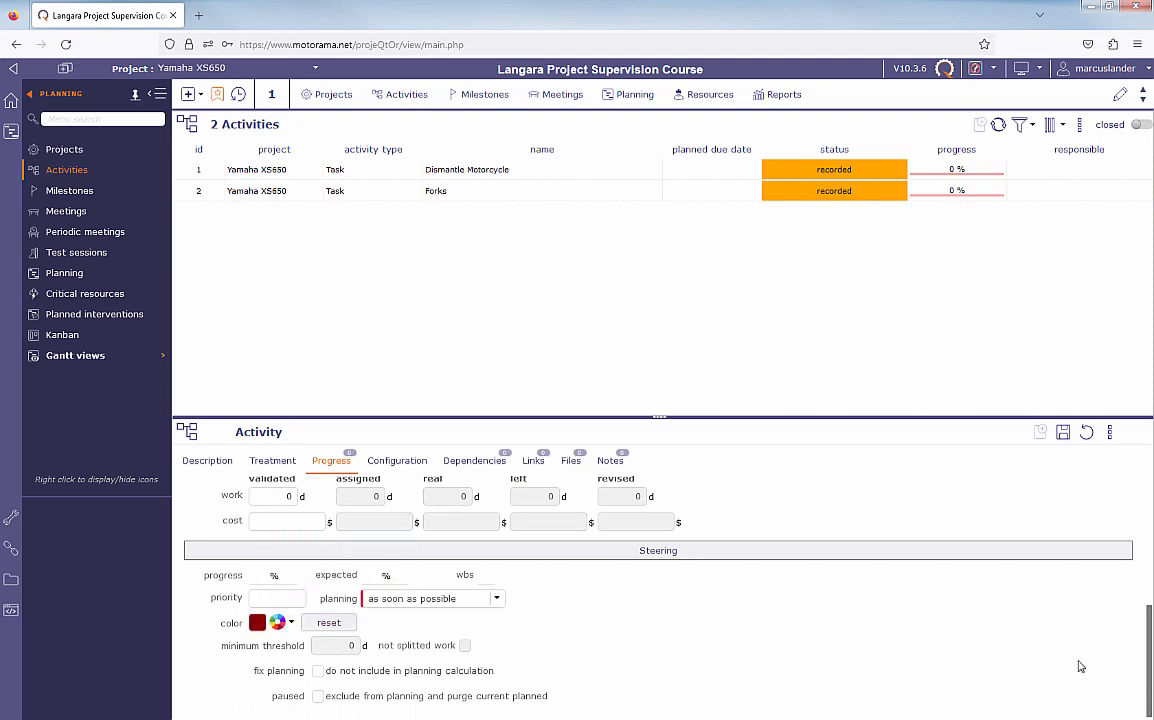
left_click(1063, 434)
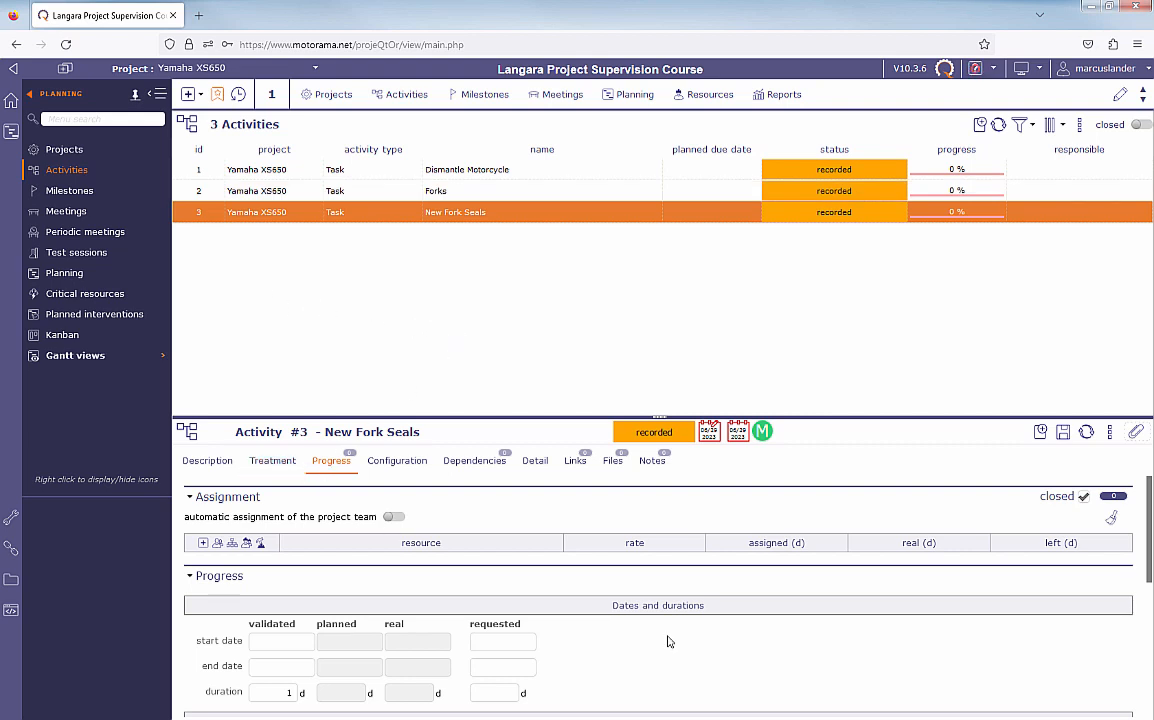
left_click(272, 461)
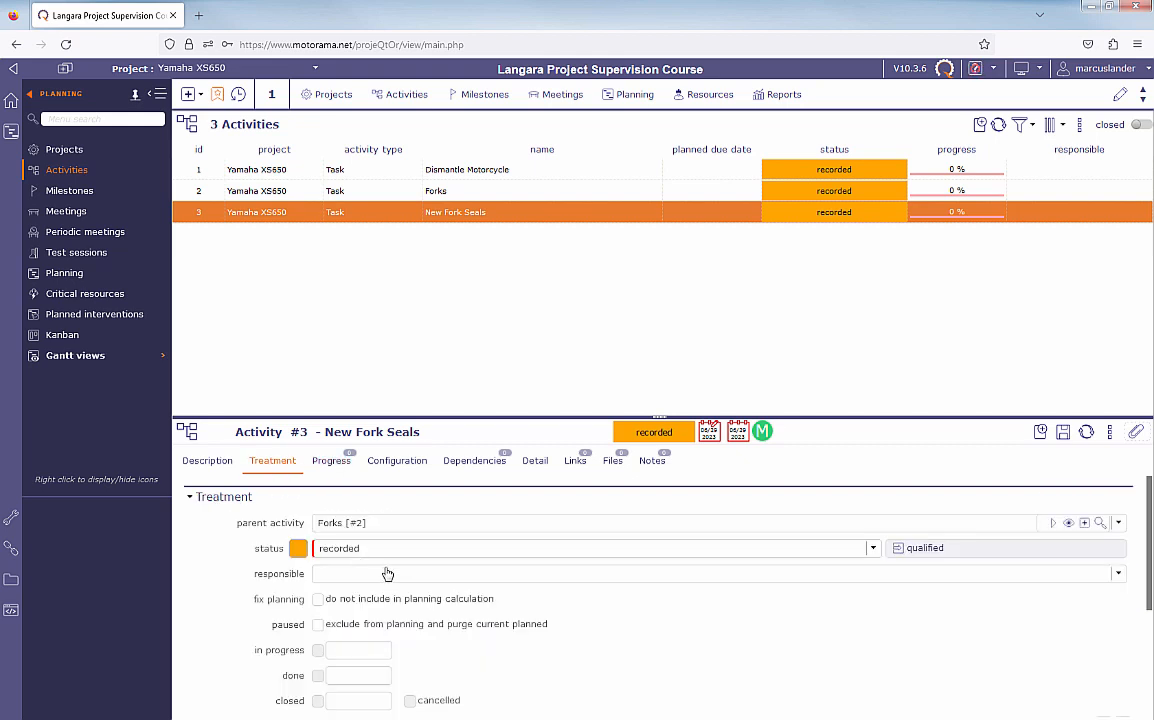
left_click(213, 464)
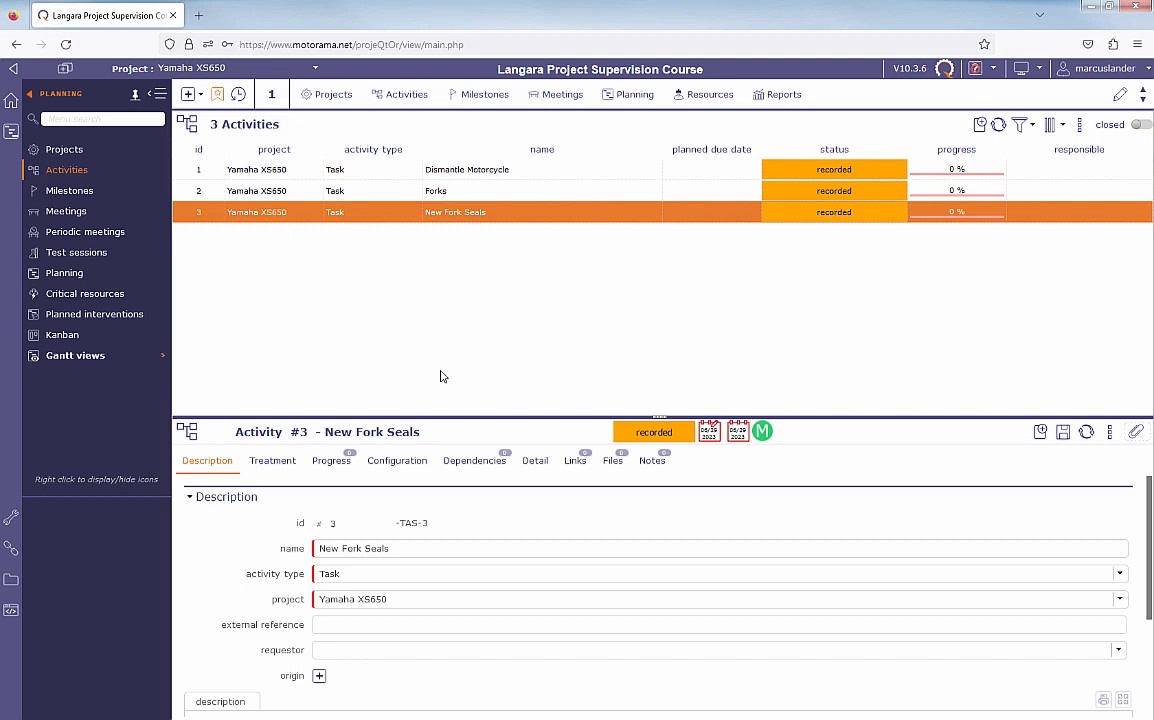
- Start a new Task activity named New Fork Bearings in the Yamaha XS650 project, with Forks as its parent activity
left_click(980, 125)
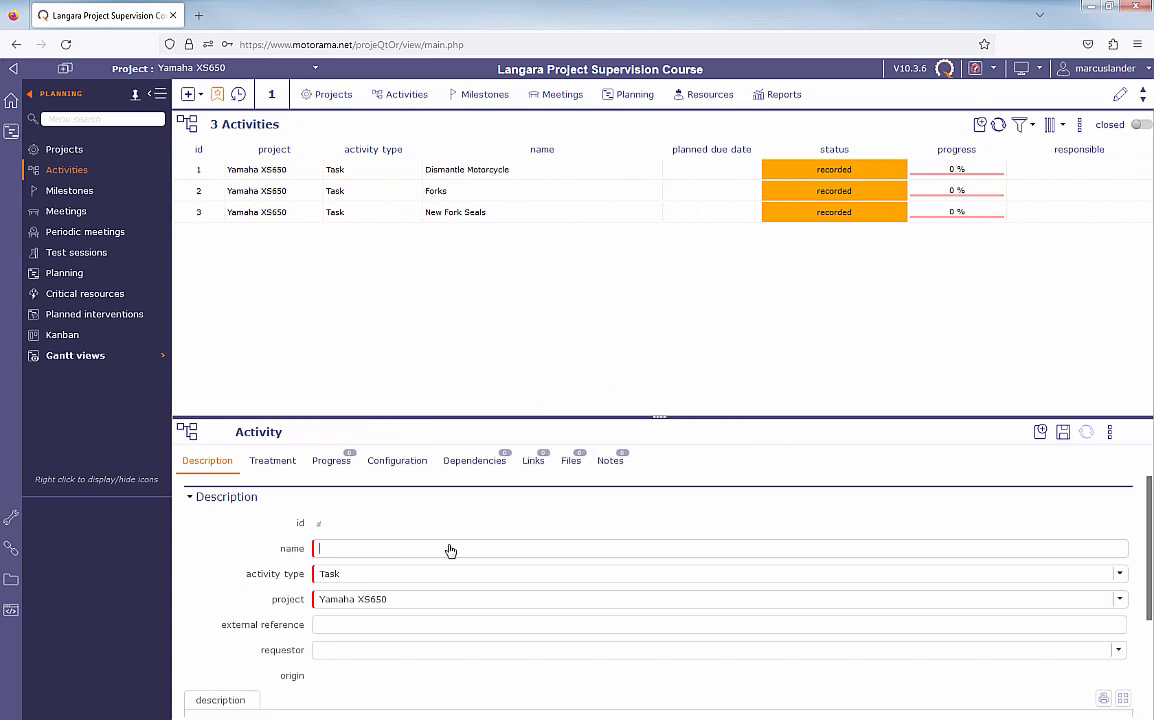
type("New Fork Bearings")
left_click(282, 468)
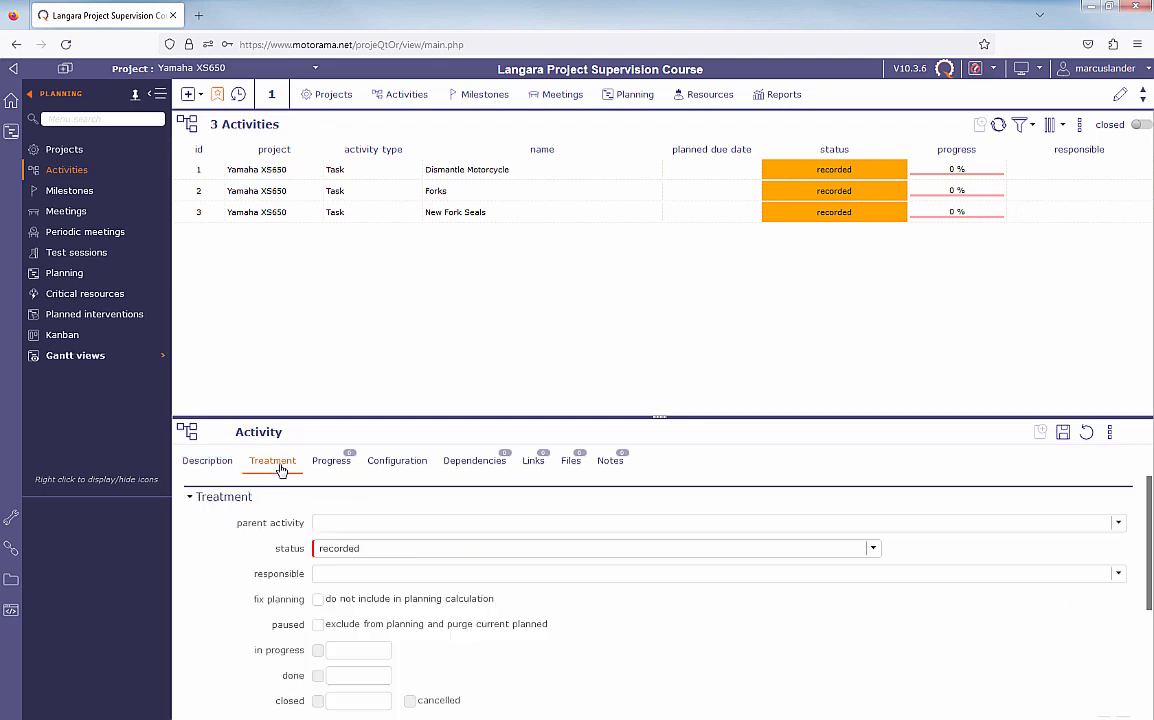
left_click(342, 525)
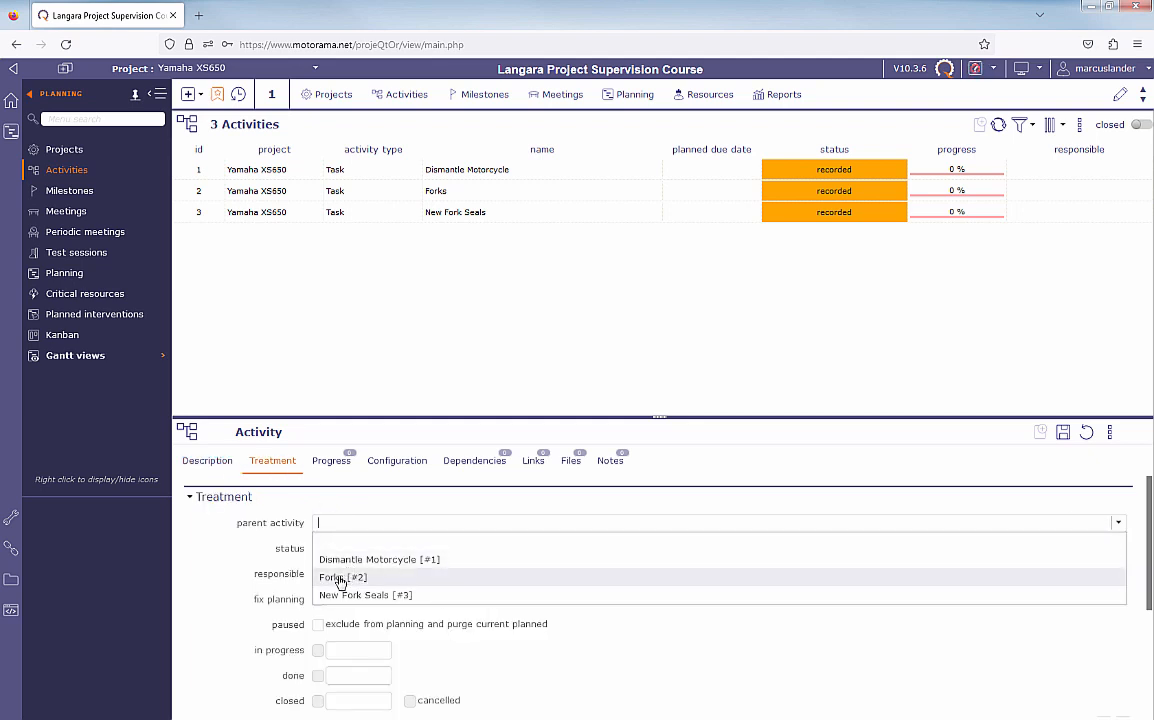
left_click(340, 580)
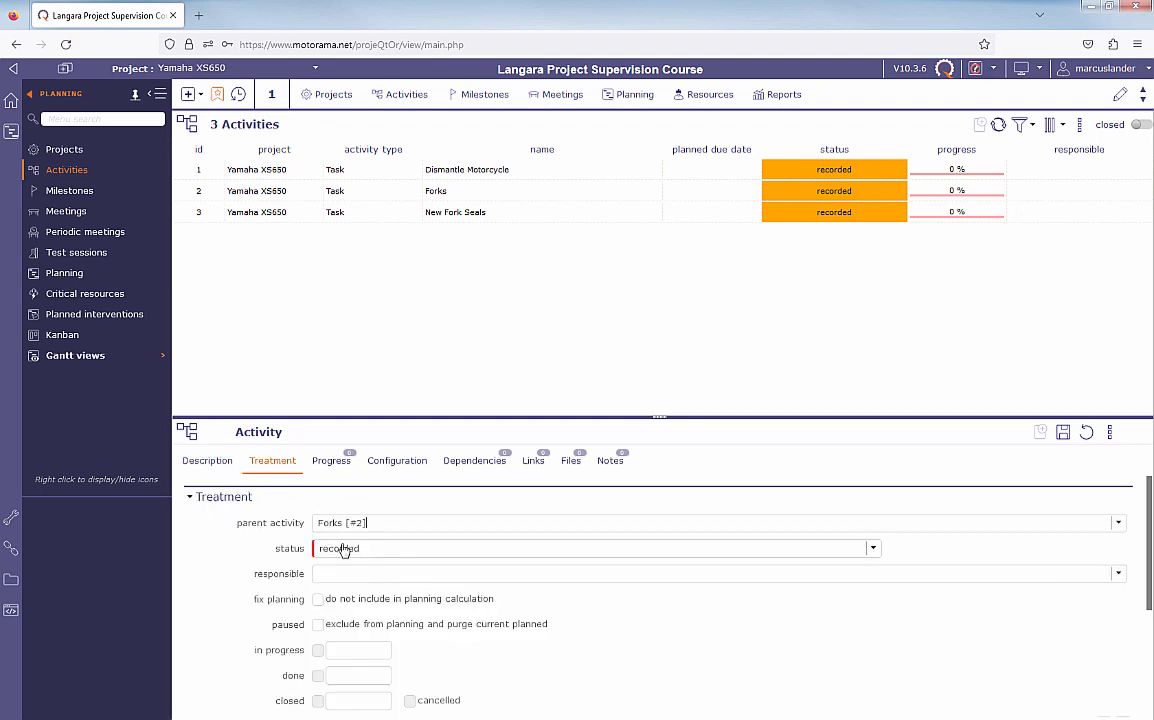
- Give New Fork Bearings a validated duration of 1 day and a dark slate blue color, and save the activity
left_click(331, 462)
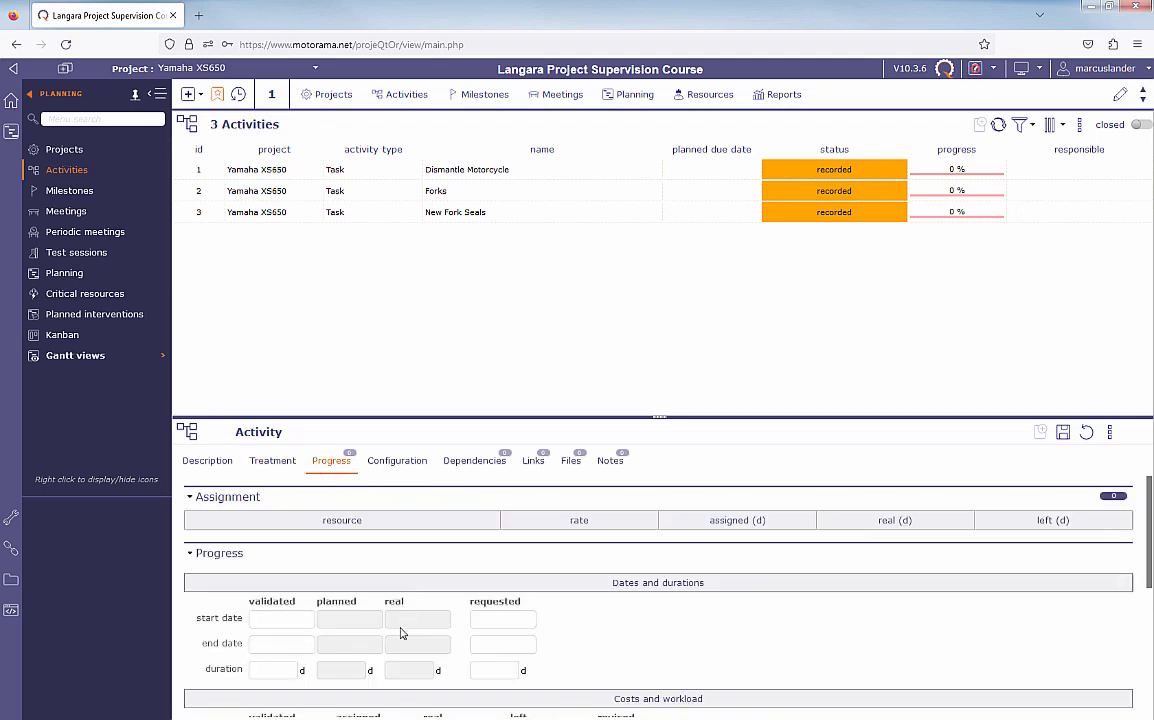
left_click(276, 669)
type("1")
left_click_drag(1148, 515, 1148, 630)
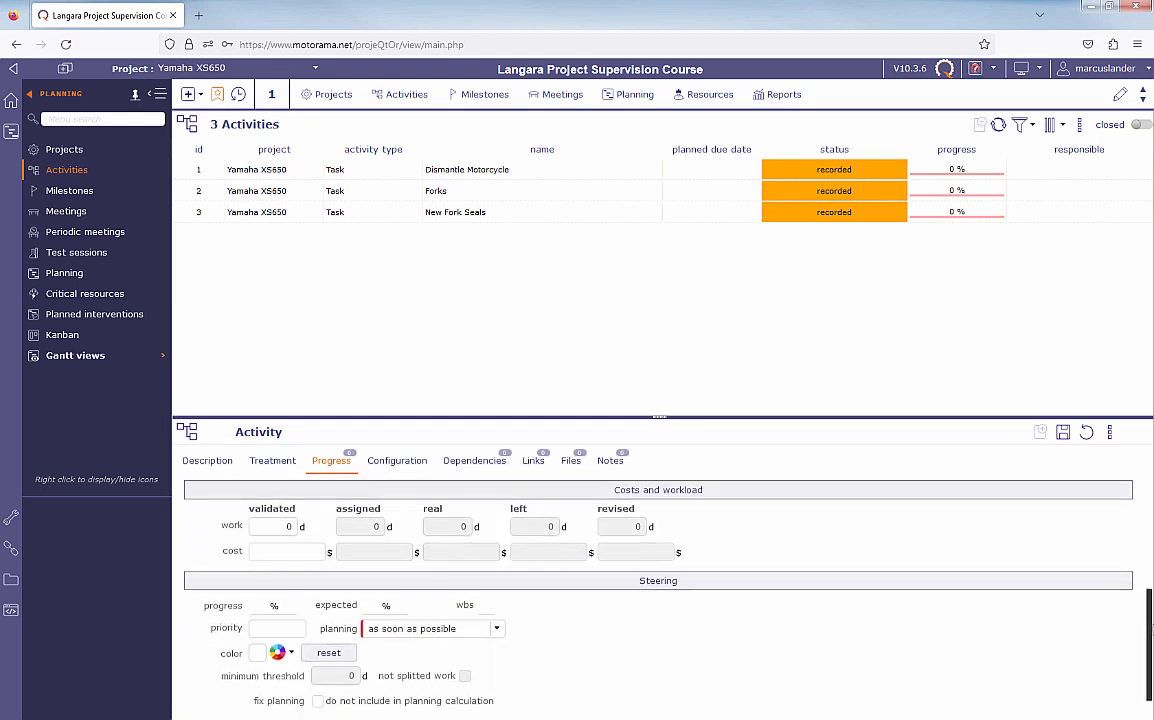
left_click(277, 652)
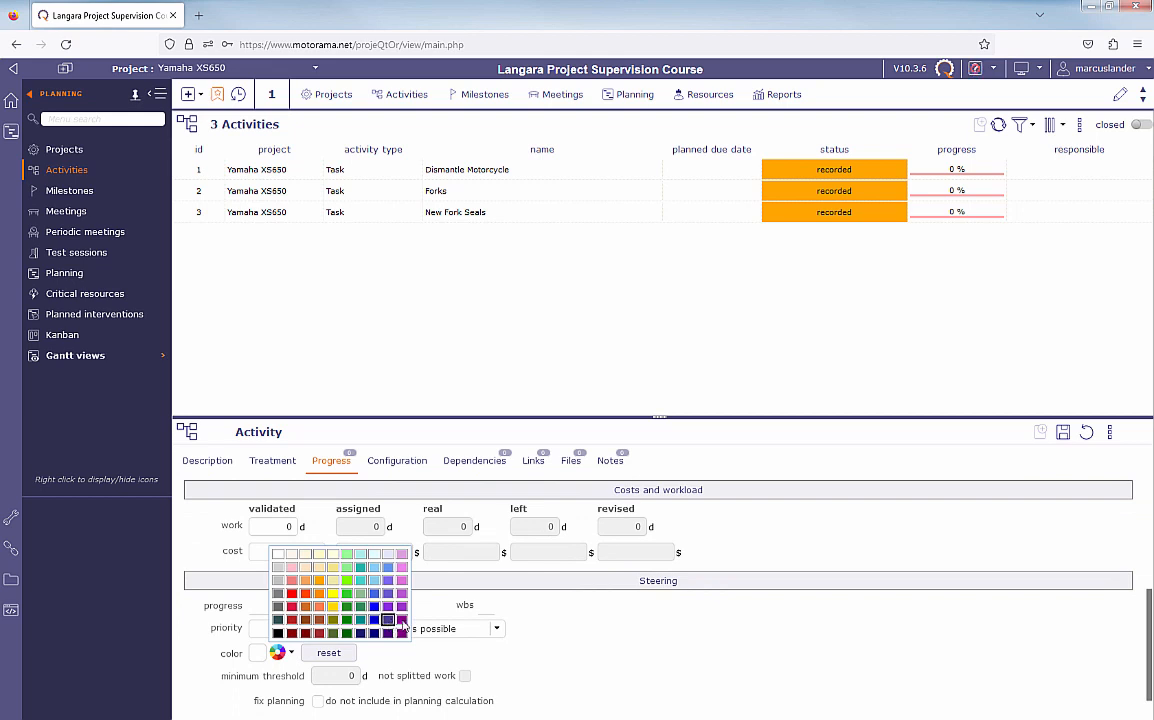
left_click(388, 620)
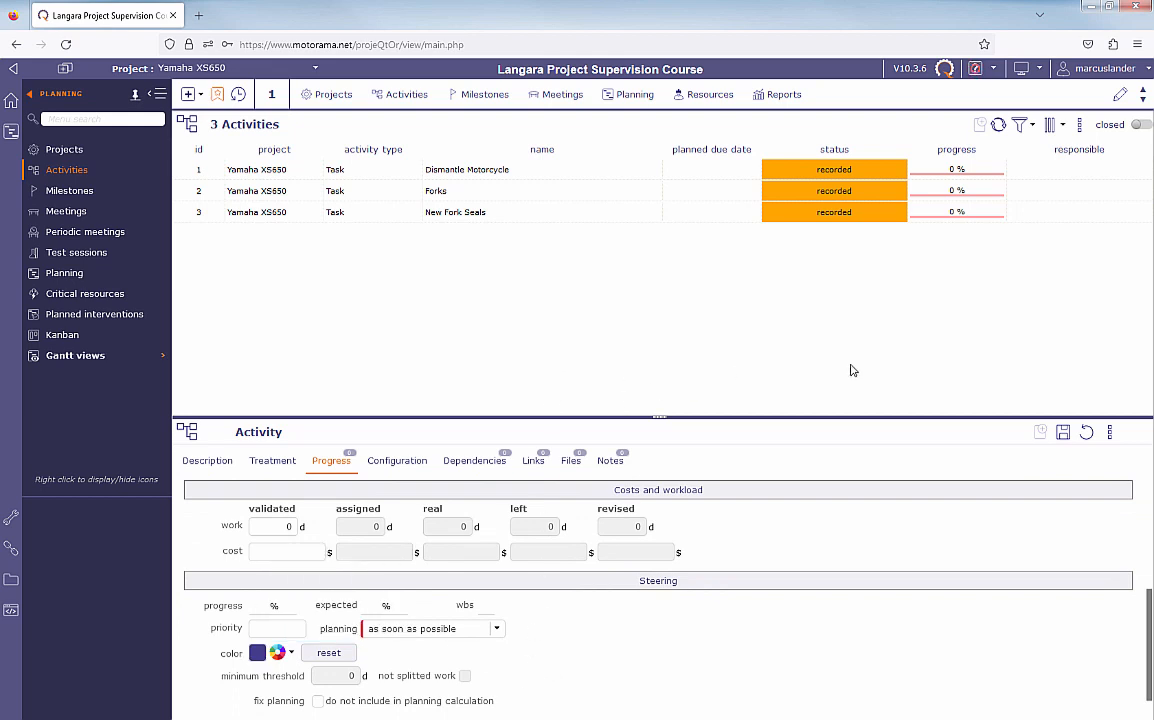
key("ctrl+s")
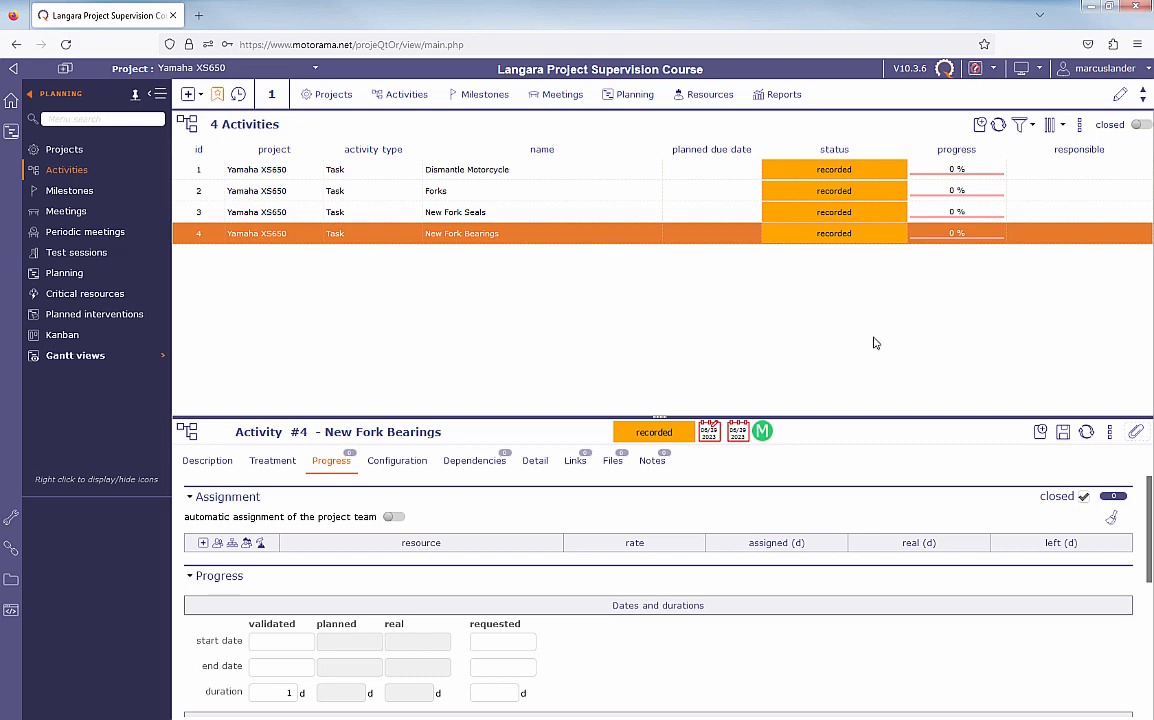
- Add the wbs column to the columns displayed in the activity list
left_click(1062, 127)
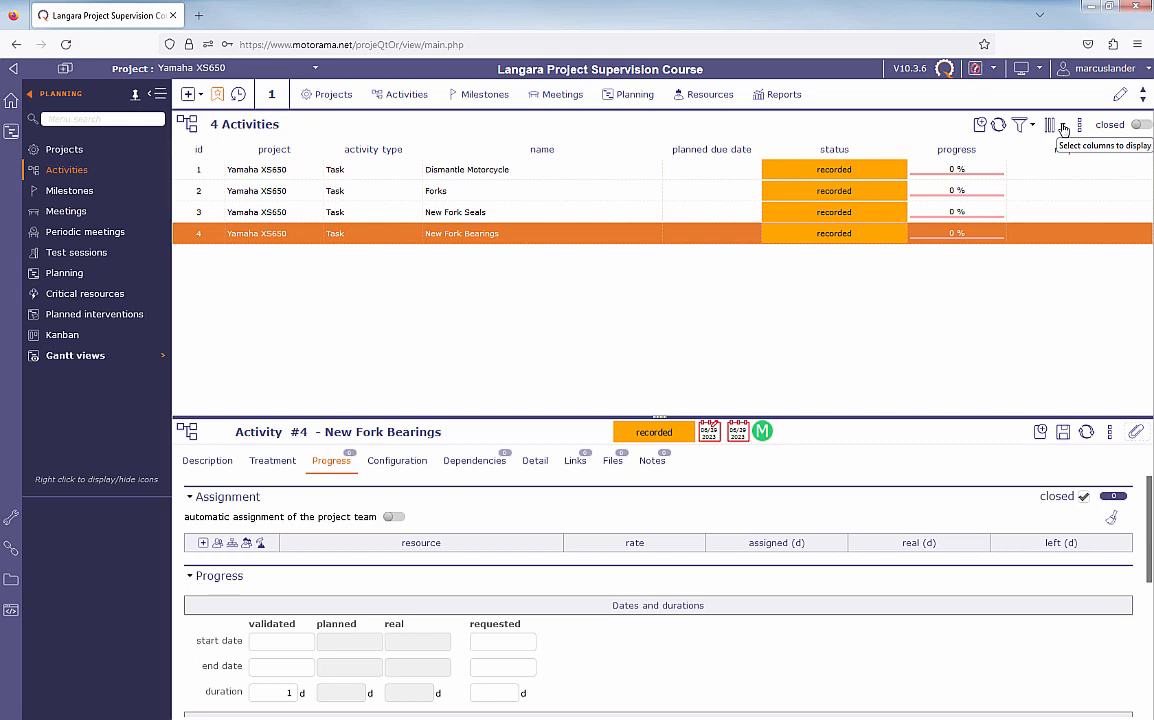
left_click(1063, 128)
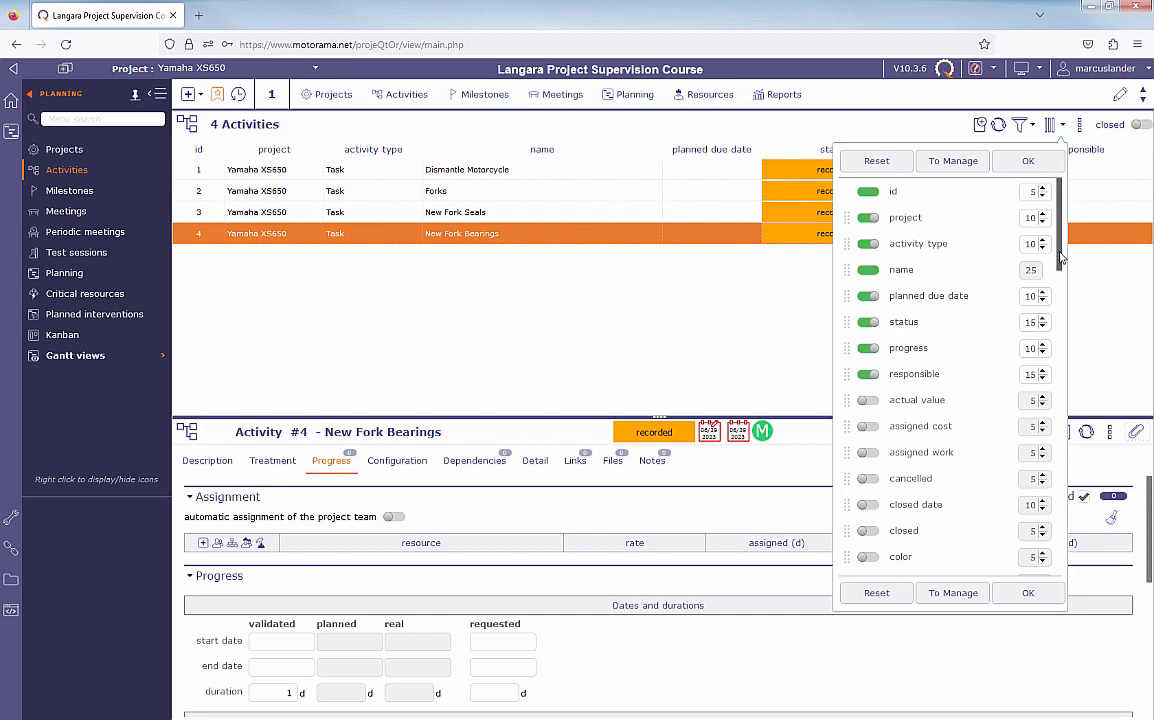
left_click_drag(1062, 258, 1062, 283)
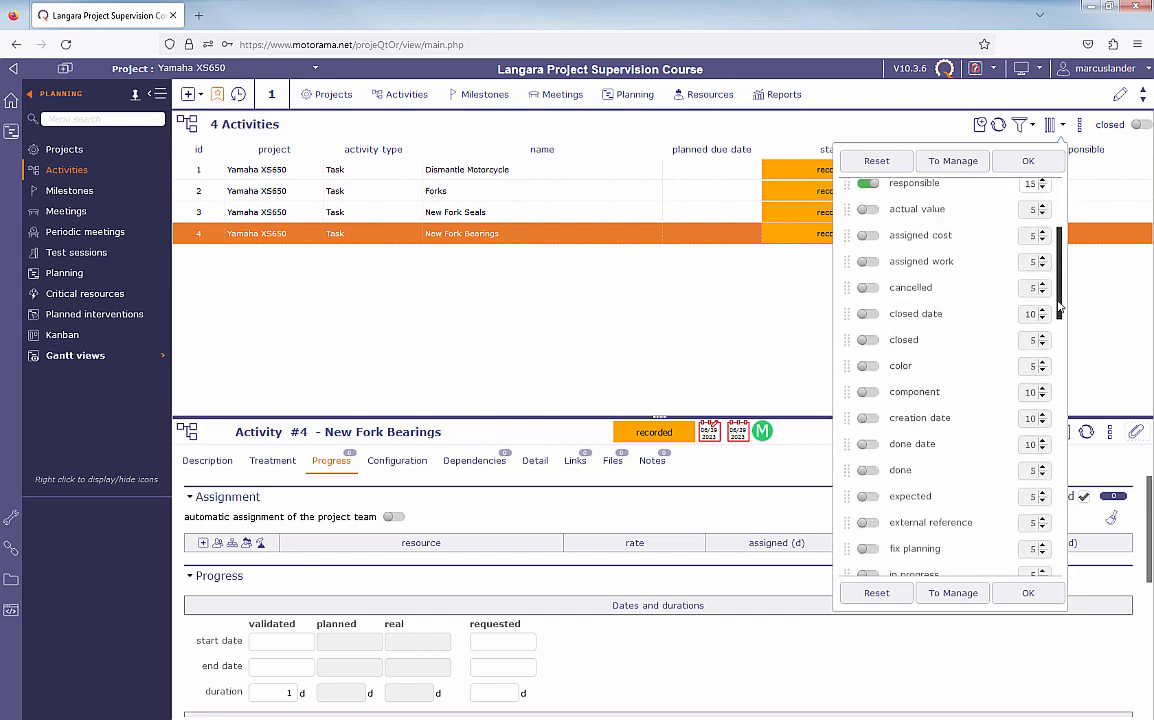
left_click_drag(1060, 307, 1060, 315)
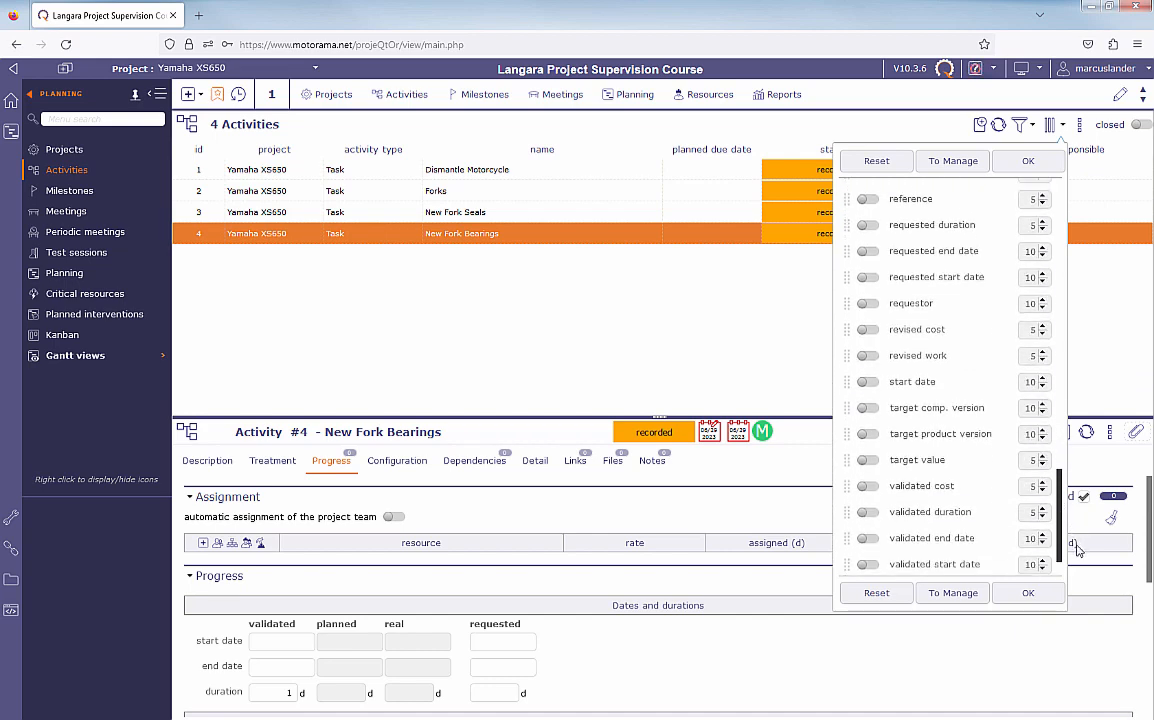
scroll(1077, 549, "down", 2)
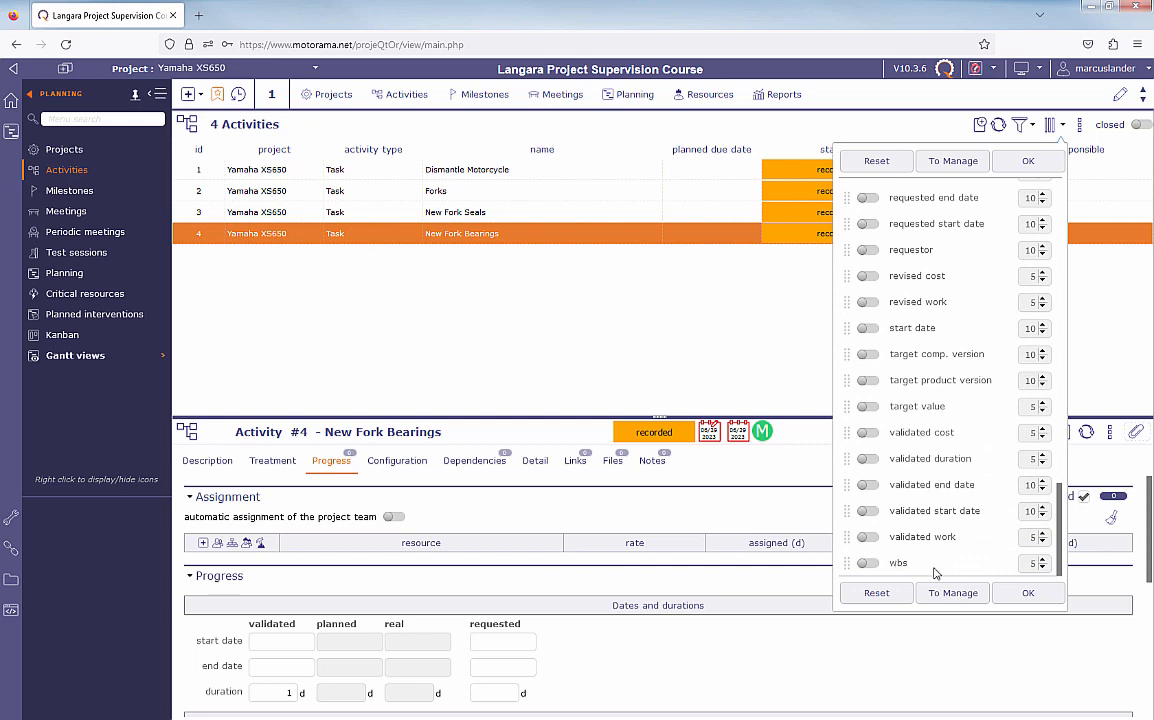
left_click(865, 565)
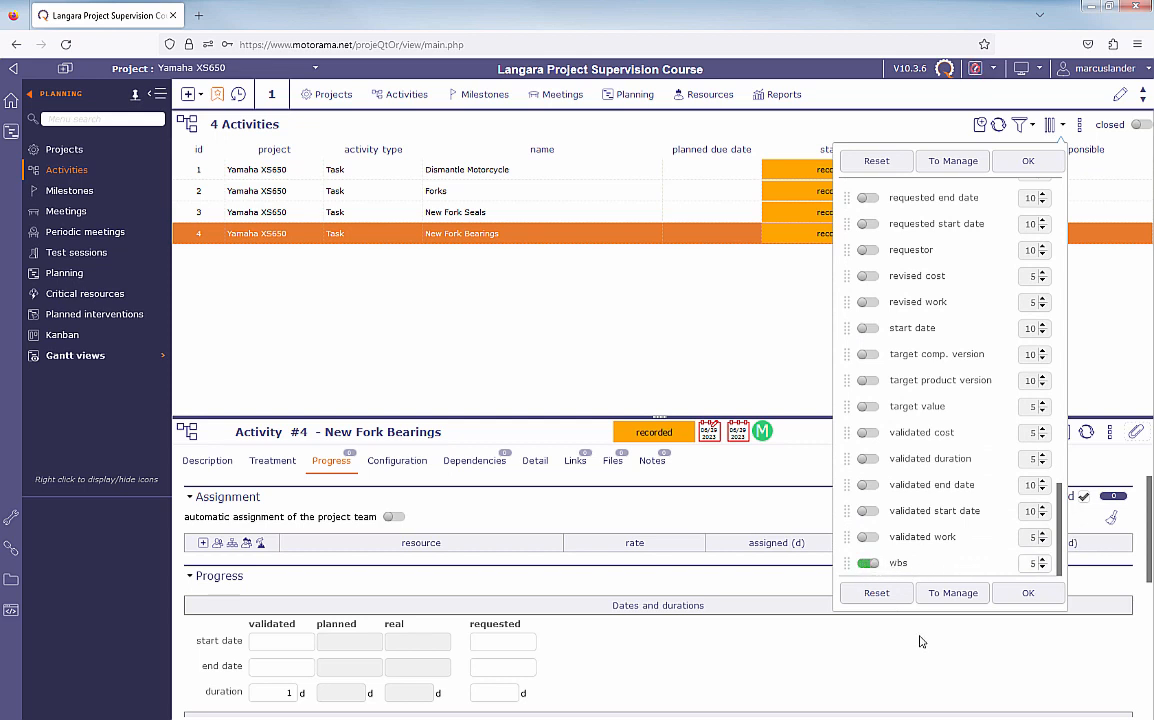
left_click(1029, 596)
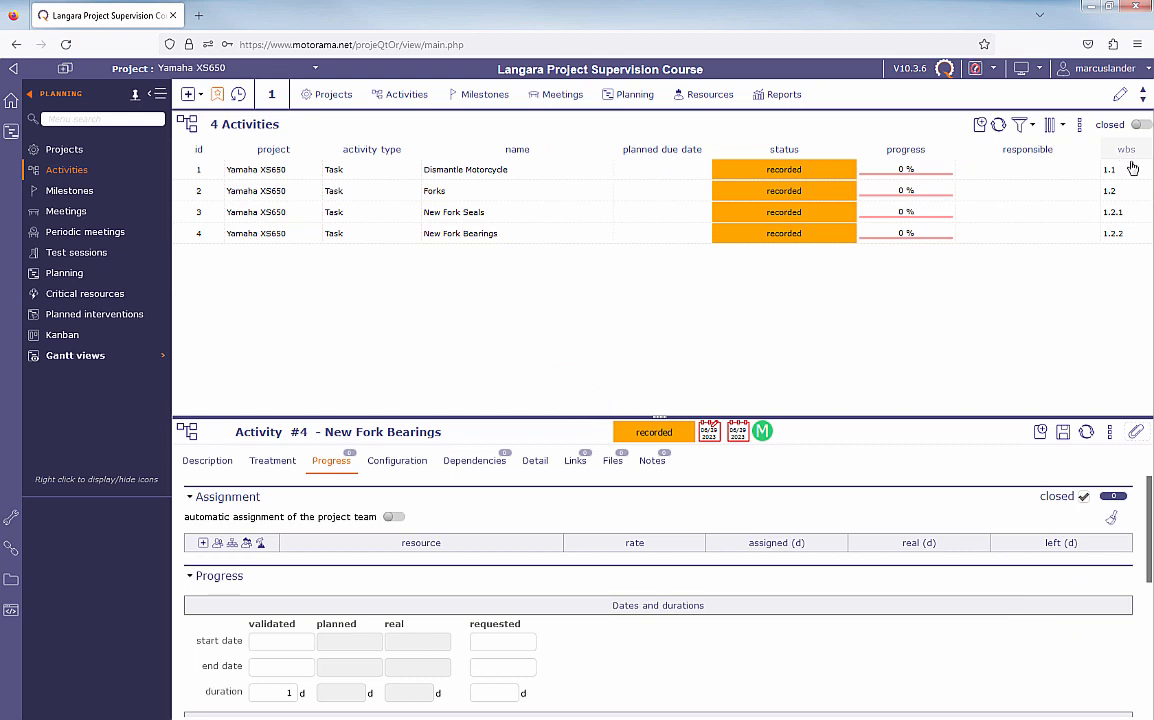
- Reorder the activity list's columns, moving wbs ahead of project and id to the end after responsible
left_click_drag(1132, 155, 215, 155)
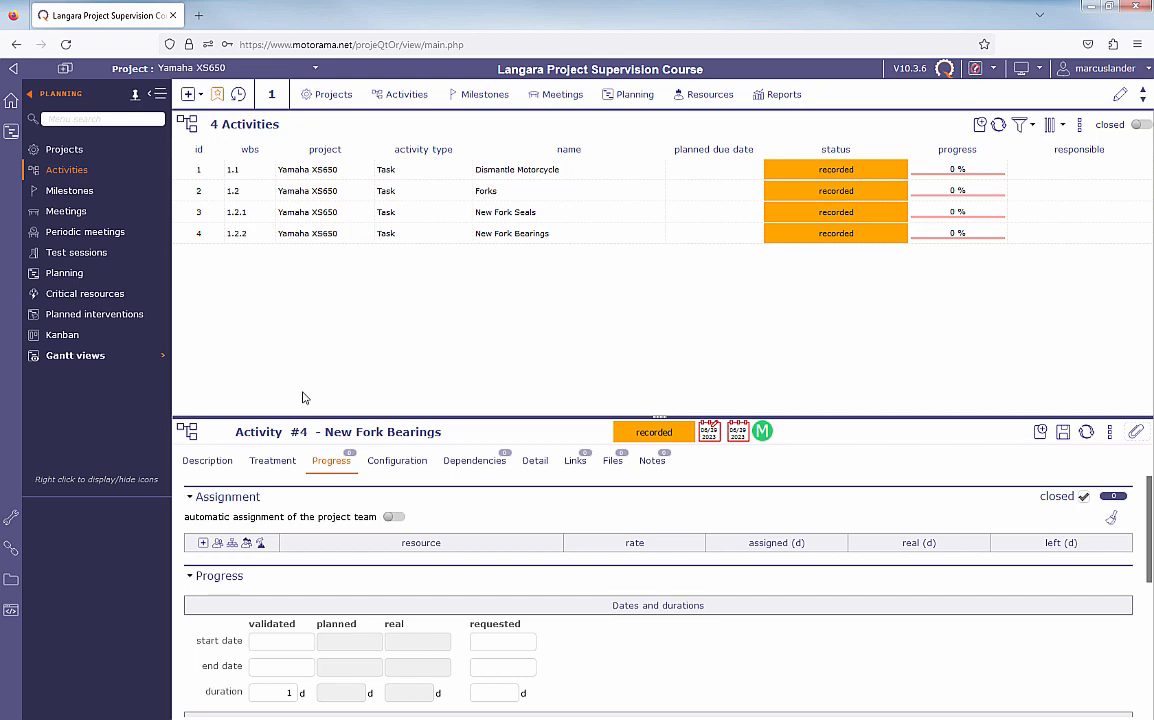
left_click(1064, 127)
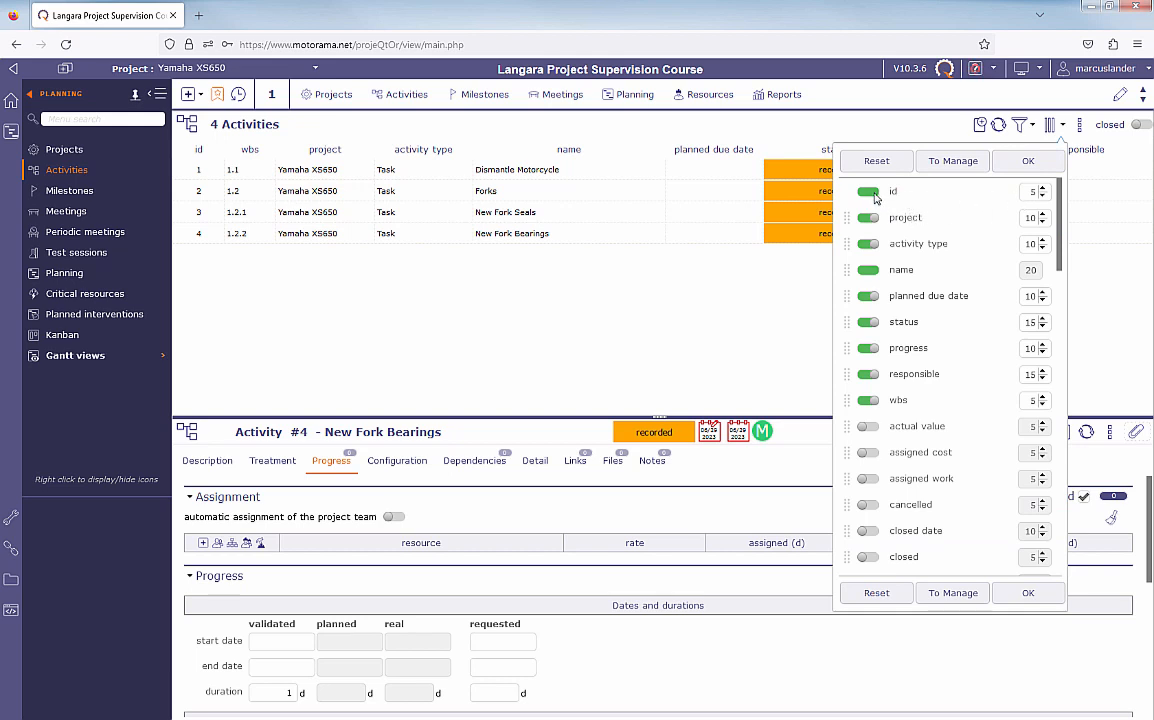
left_click(1030, 162)
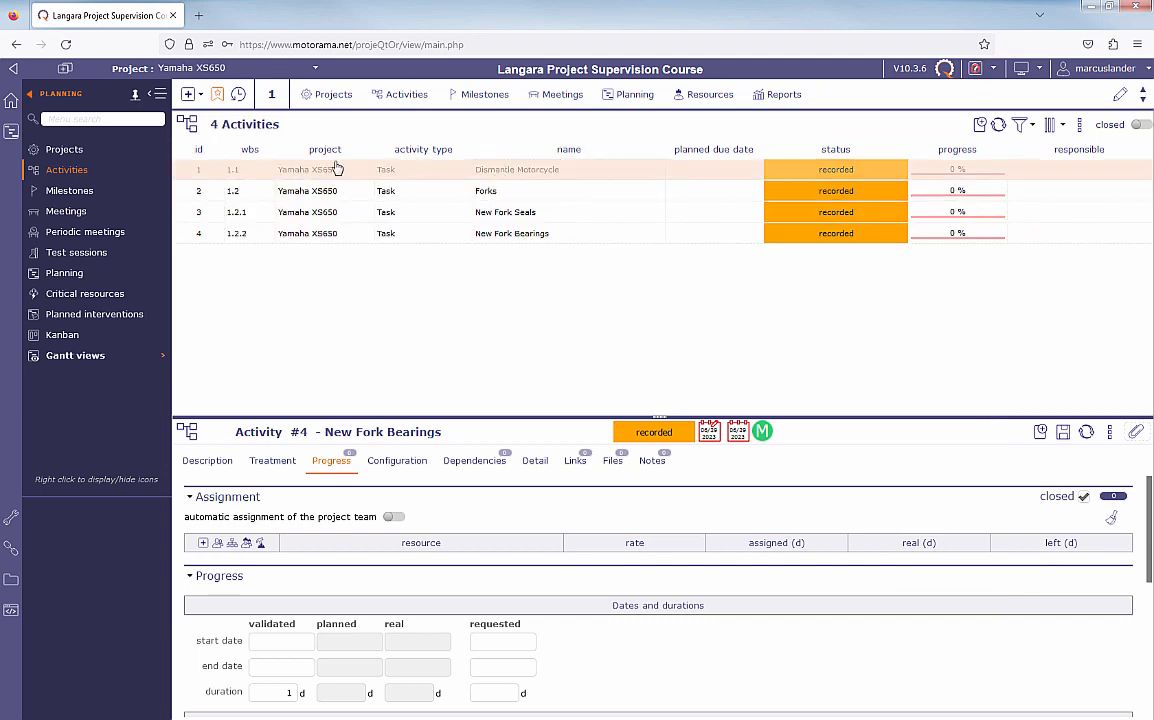
mouse_move(204, 151)
left_mouse_down()
mouse_move(655, 157)
mouse_move(903, 181)
mouse_move(905, 153)
mouse_move(1140, 152)
mouse_move(1018, 150)
mouse_move(1072, 152)
mouse_move(1035, 152)
mouse_move(1027, 192)
left_mouse_up()
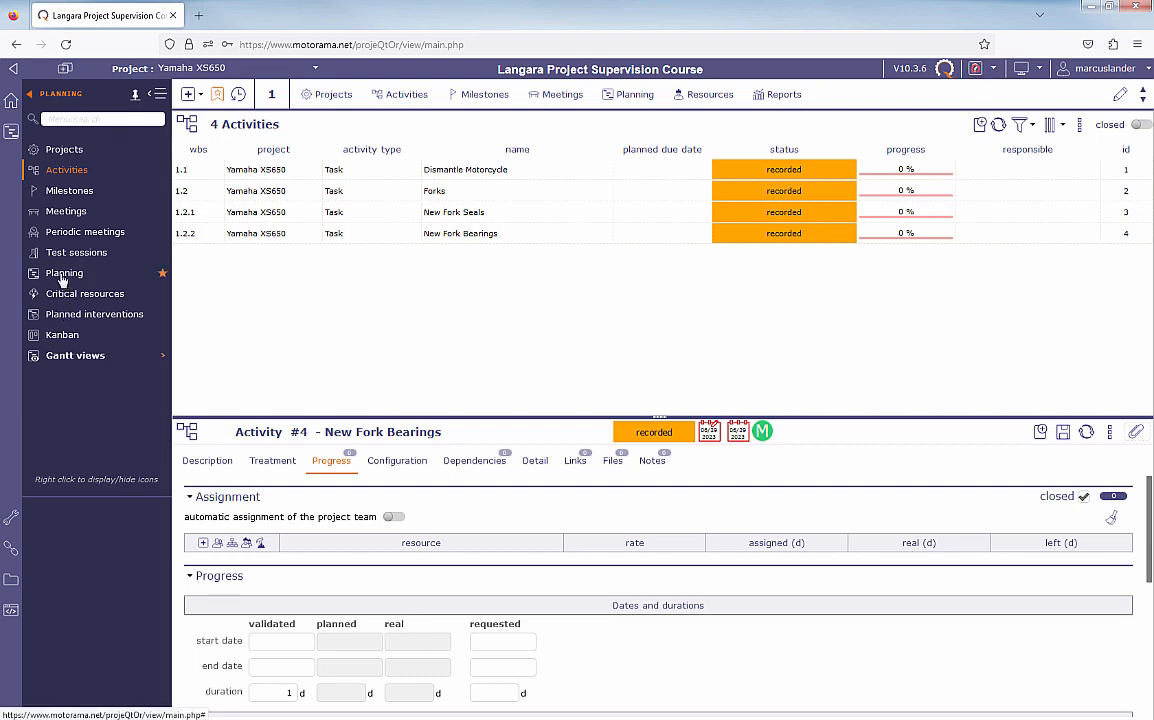
- Open the Planning view to examine the Yamaha XS650 project's Gantt chart
left_click(32, 95)
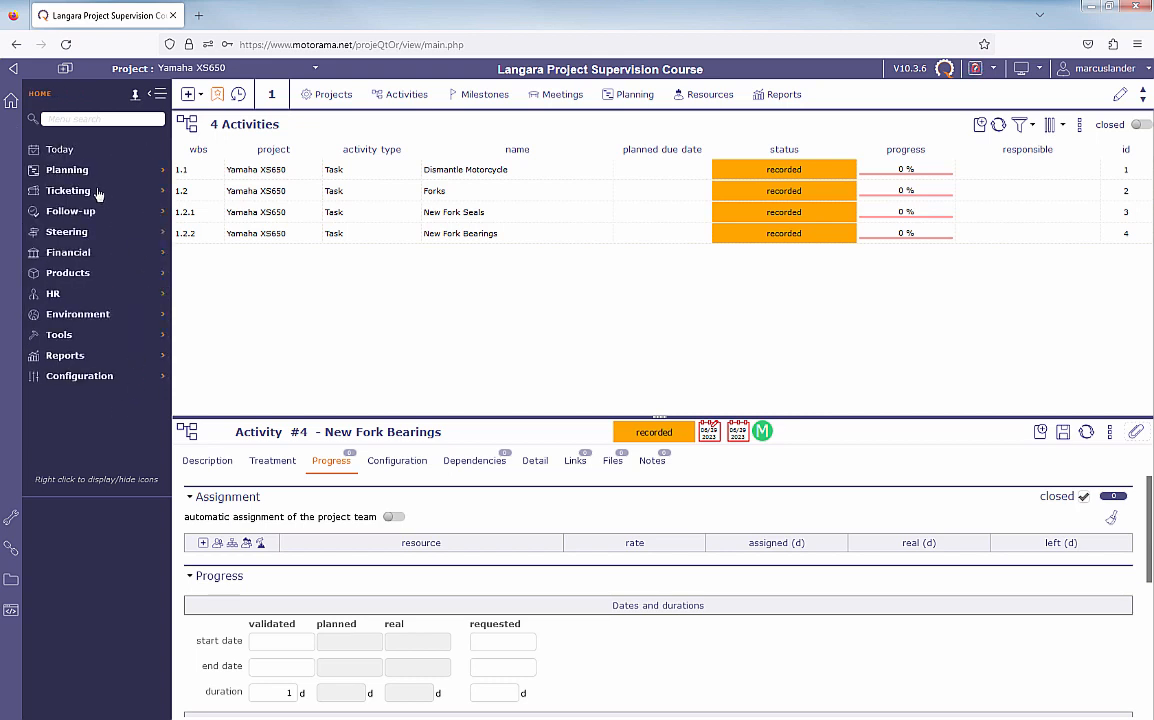
left_click(70, 172)
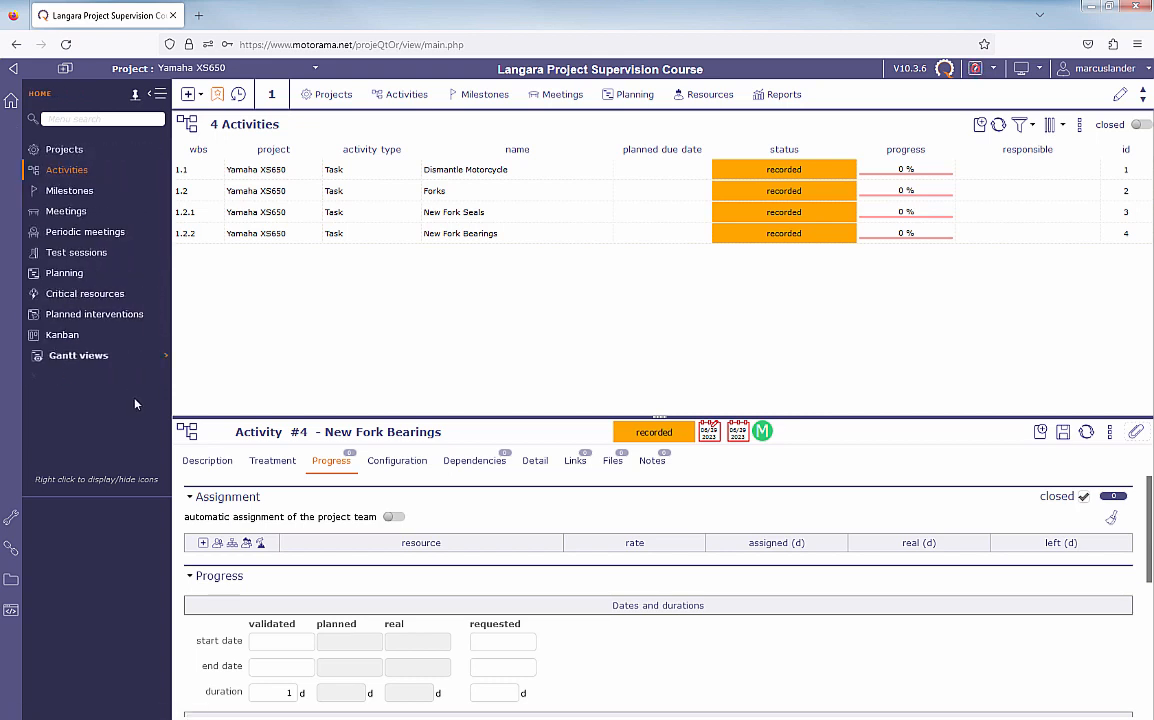
left_click(64, 272)
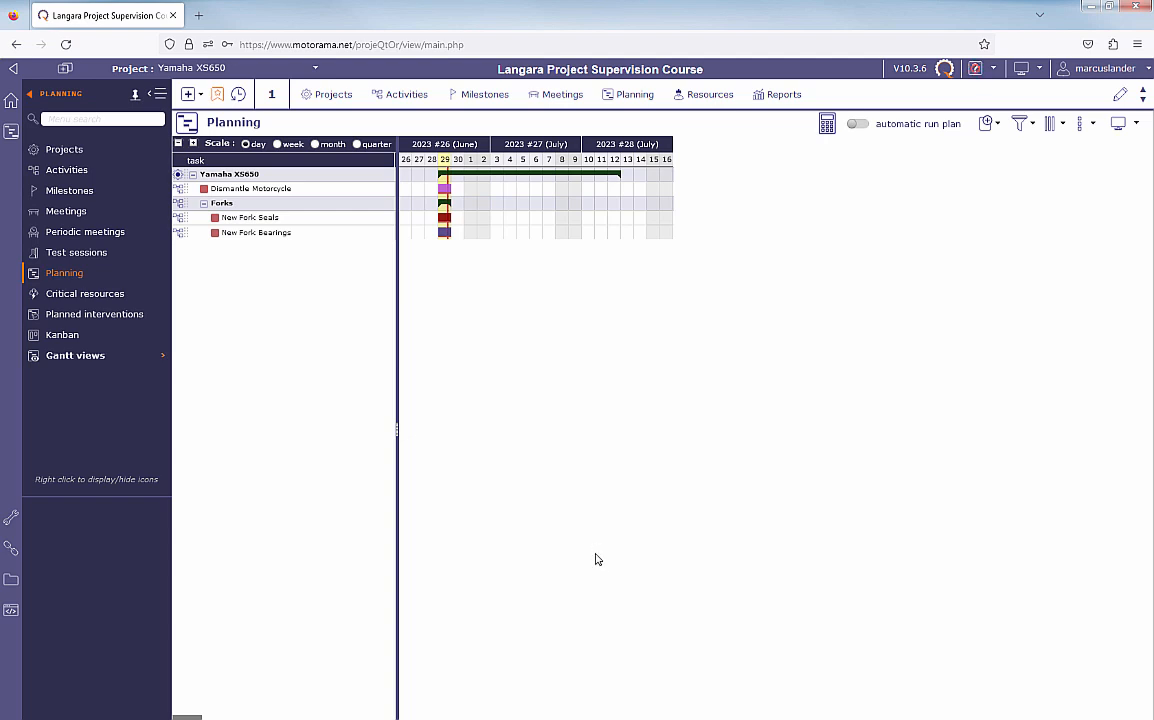
- Check the validated dates in the Yamaha XS650 project record and return to the Planning view
left_click(70, 154)
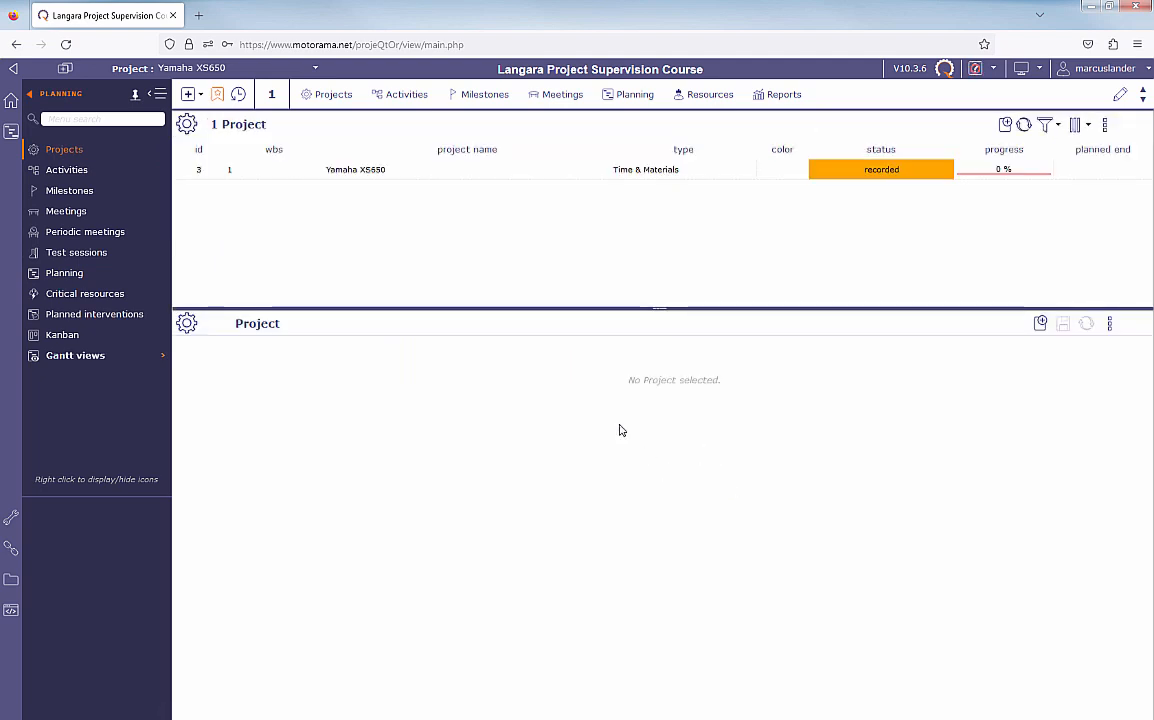
left_click(354, 172)
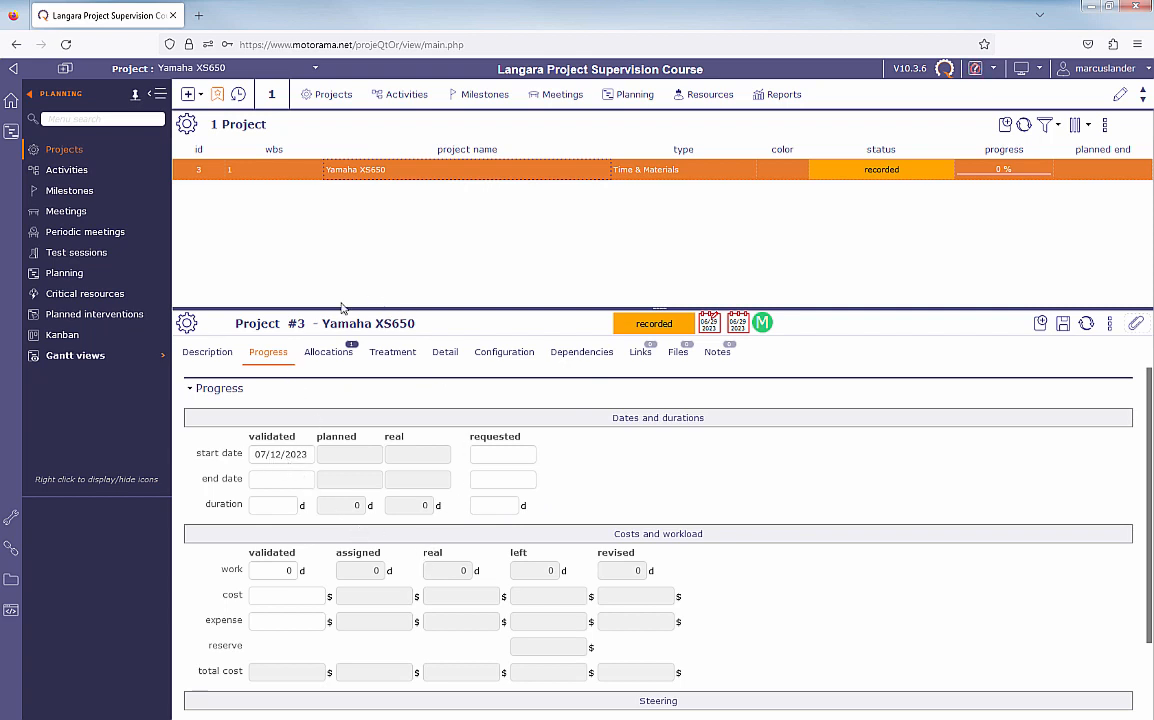
left_click(62, 273)
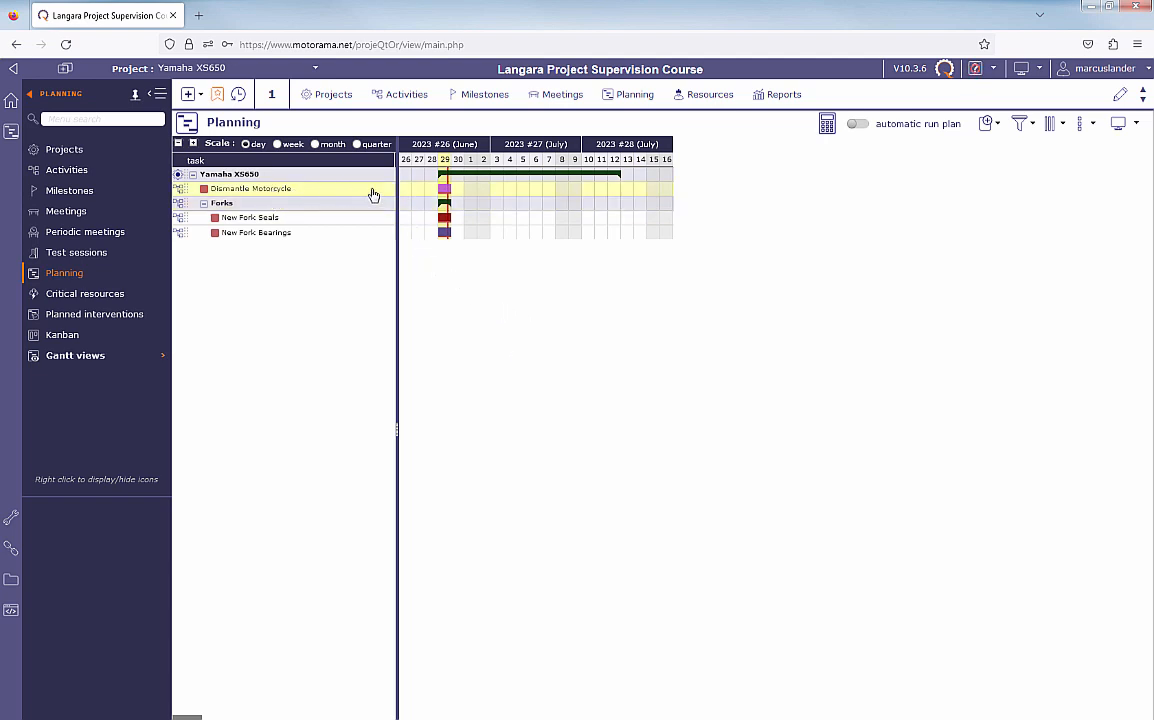
- Set the Dismantle Motorcycle activity's validated start date to 07/12/2023, save it, and view the schedule in Planning
mouse_move(446, 194)
left_click(275, 192)
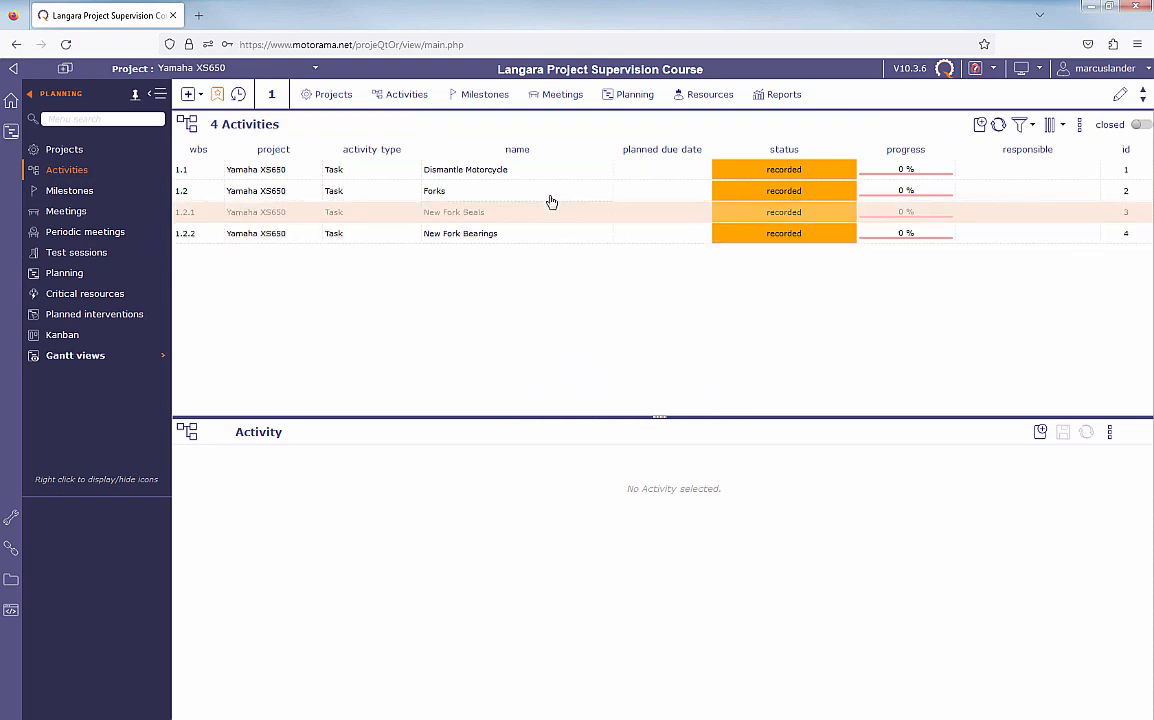
left_click(260, 172)
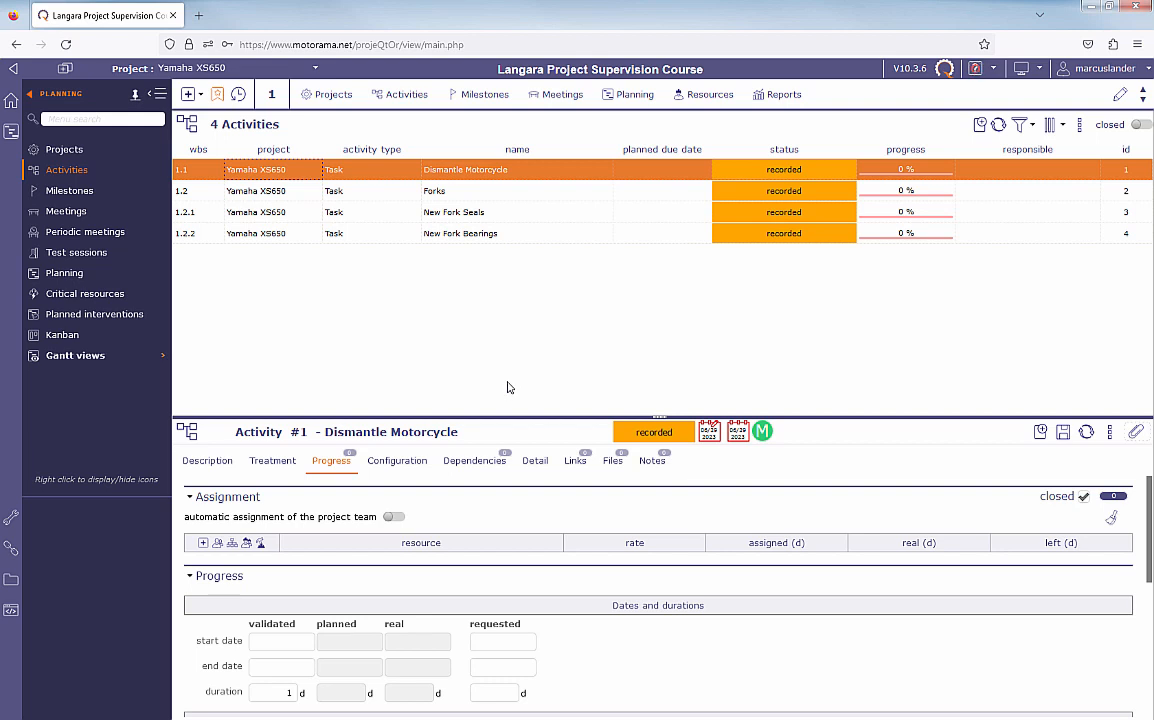
left_click(294, 646)
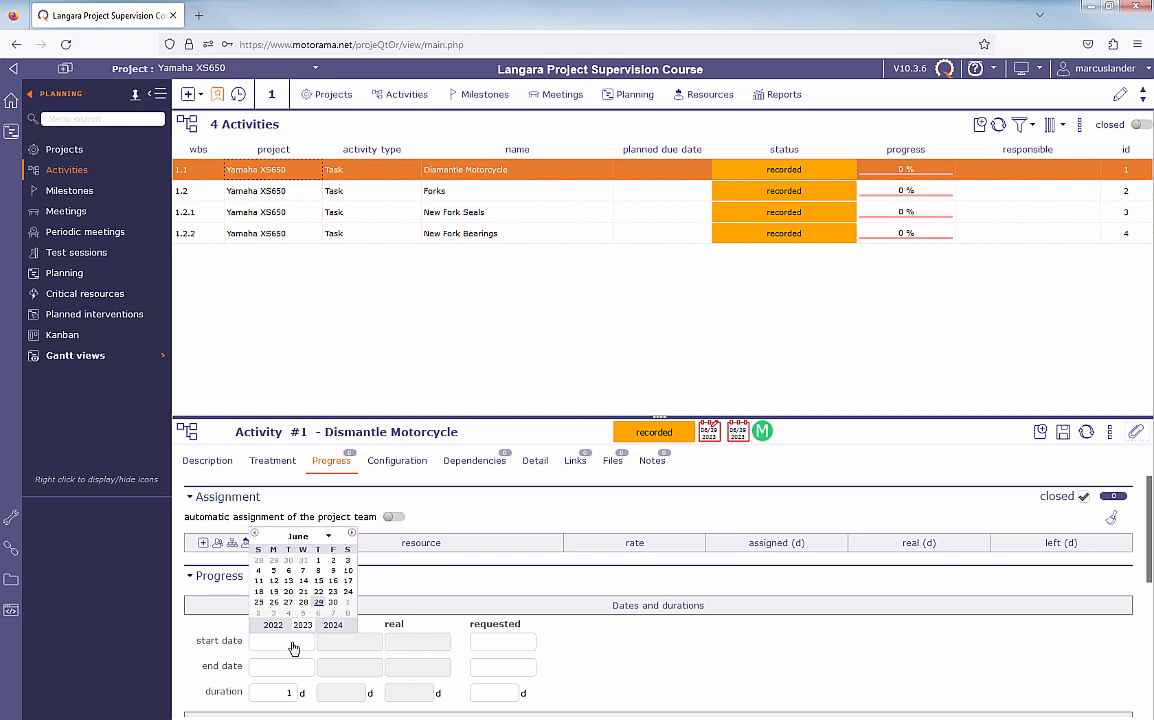
left_click(330, 538)
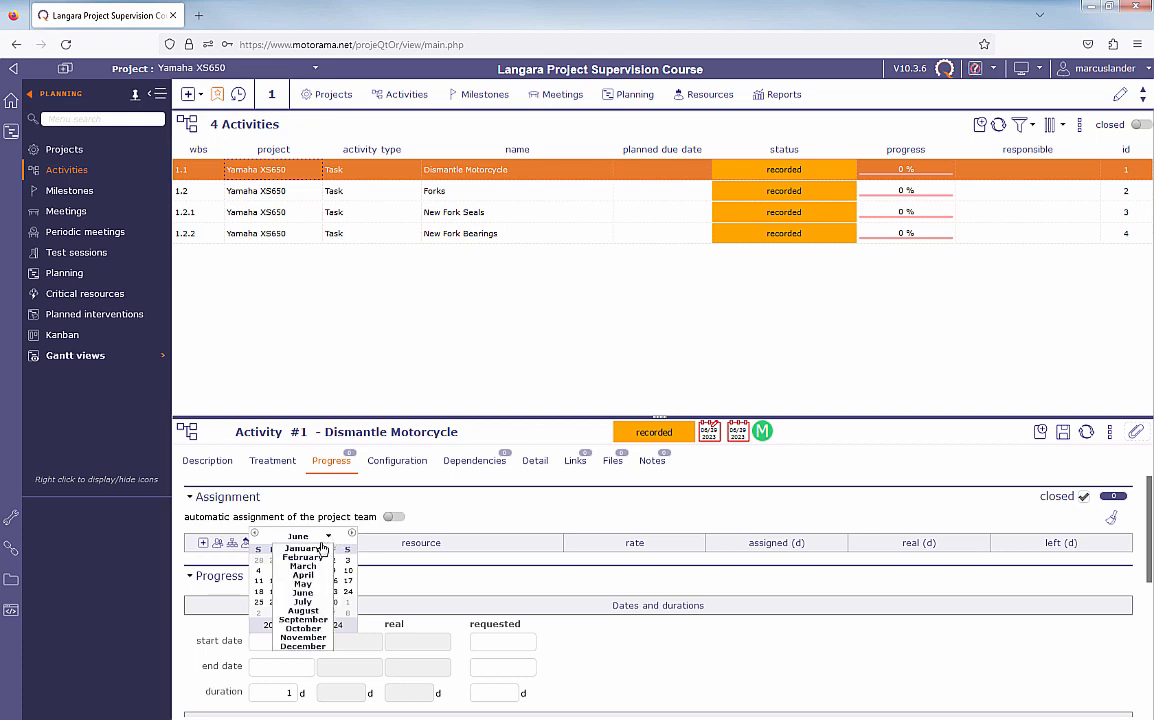
left_click(308, 603)
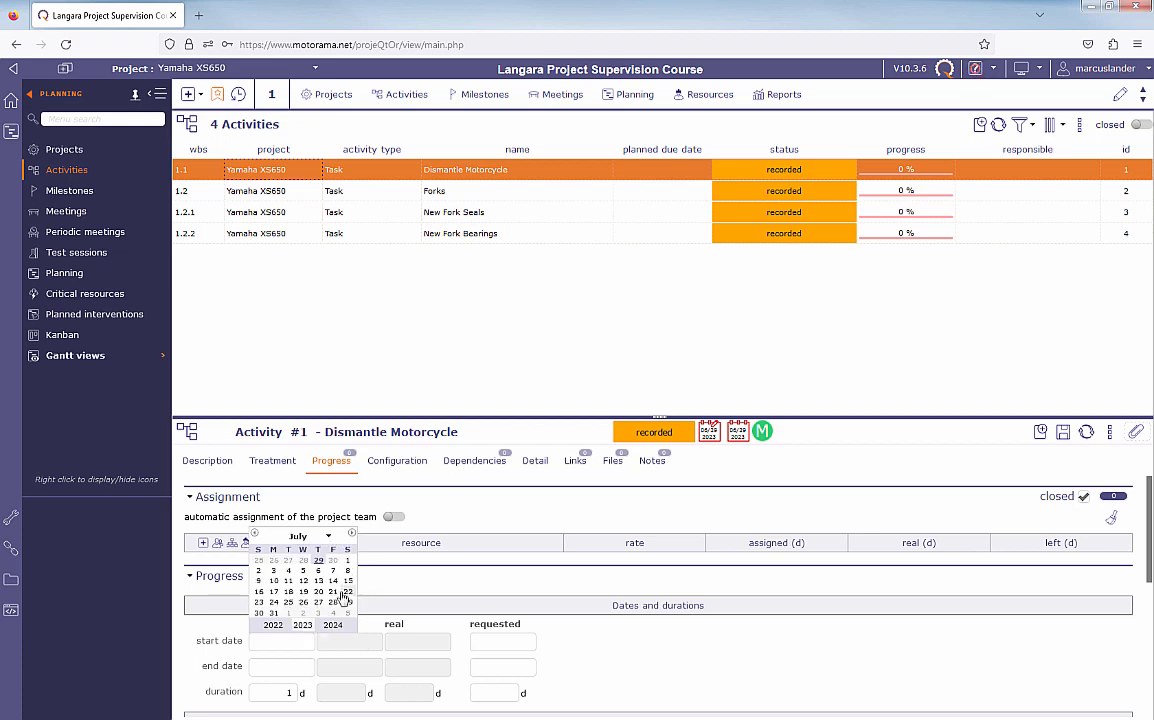
left_click(303, 581)
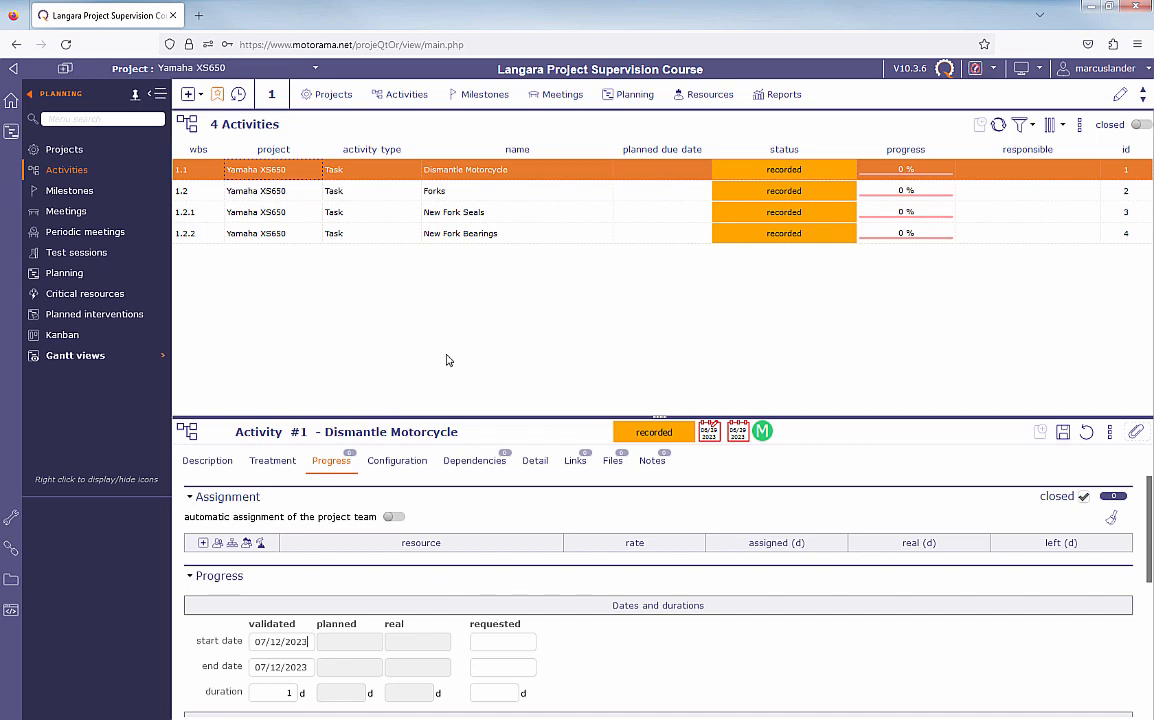
left_click(1063, 433)
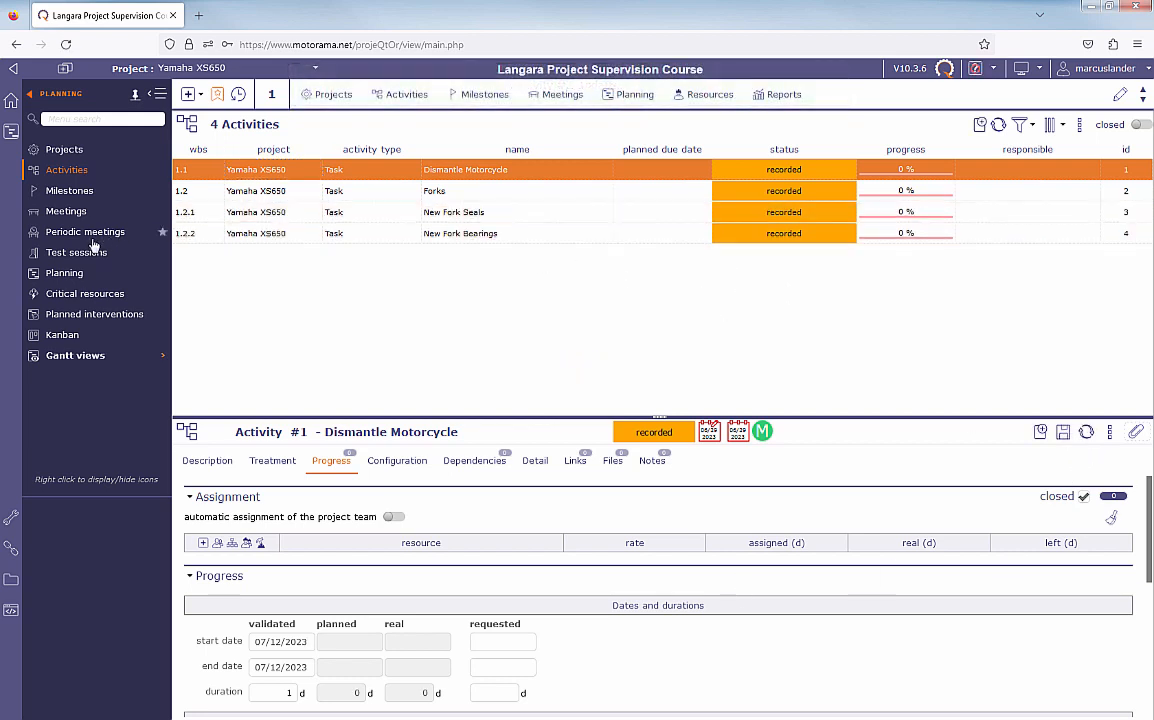
left_click(66, 273)
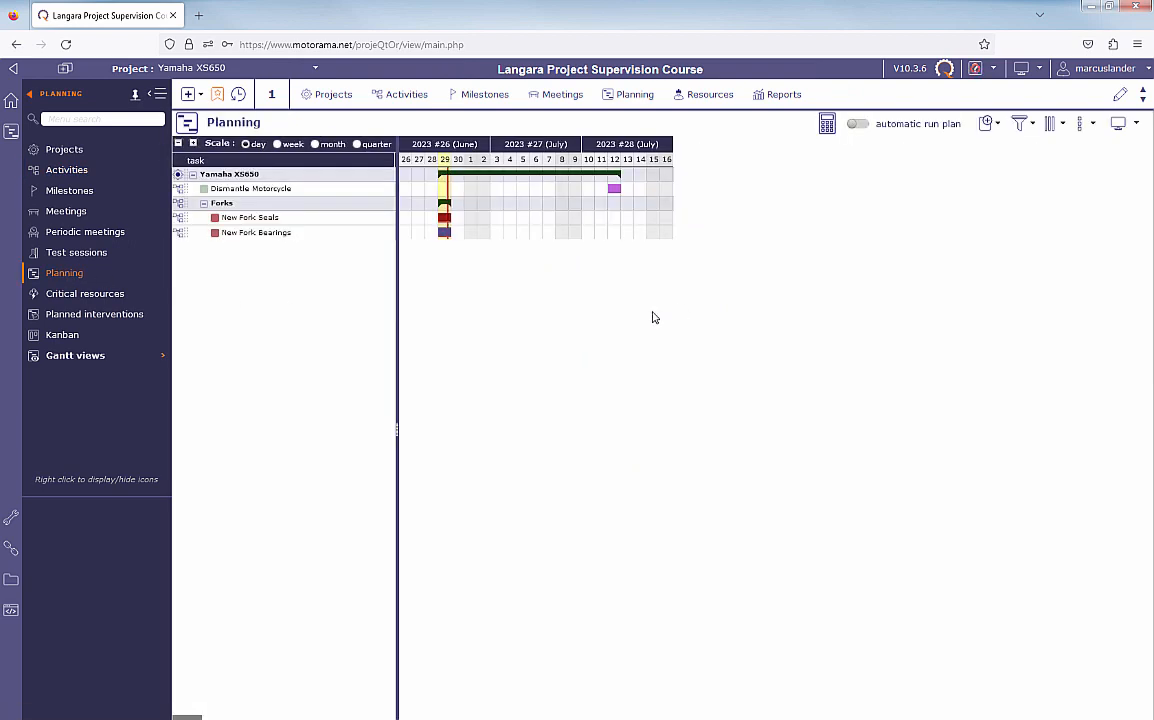